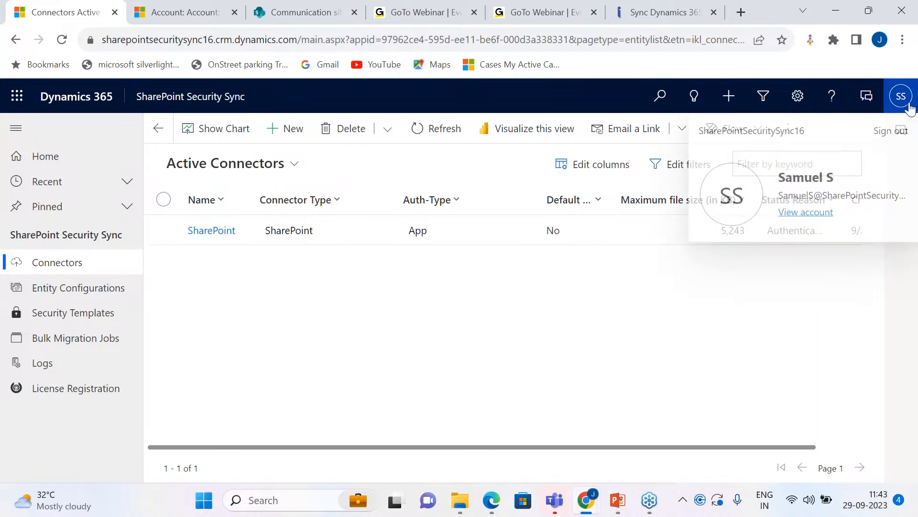
# Step: Close the signed-in account details and compare the My Active Accounts list with the Account library folders in SharePoint
pyautogui.click(790, 268)
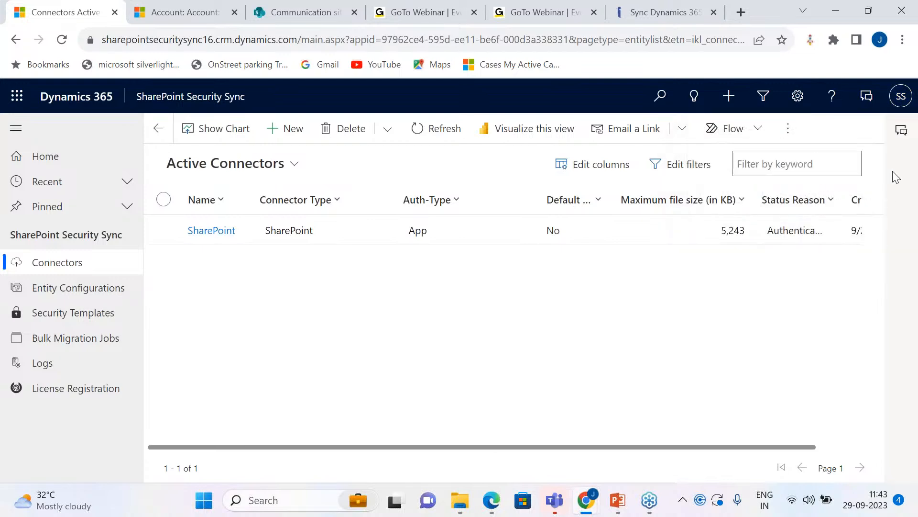
pyautogui.click(914, 152)
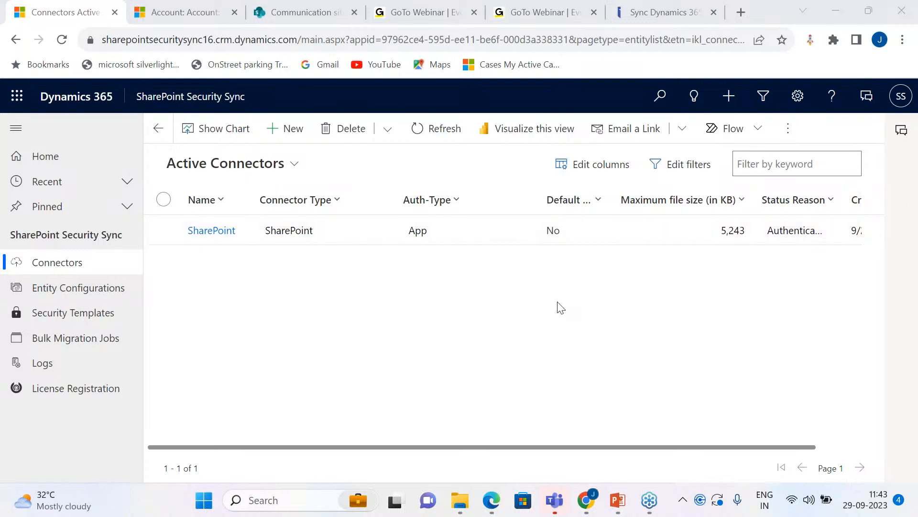
pyautogui.click(177, 8)
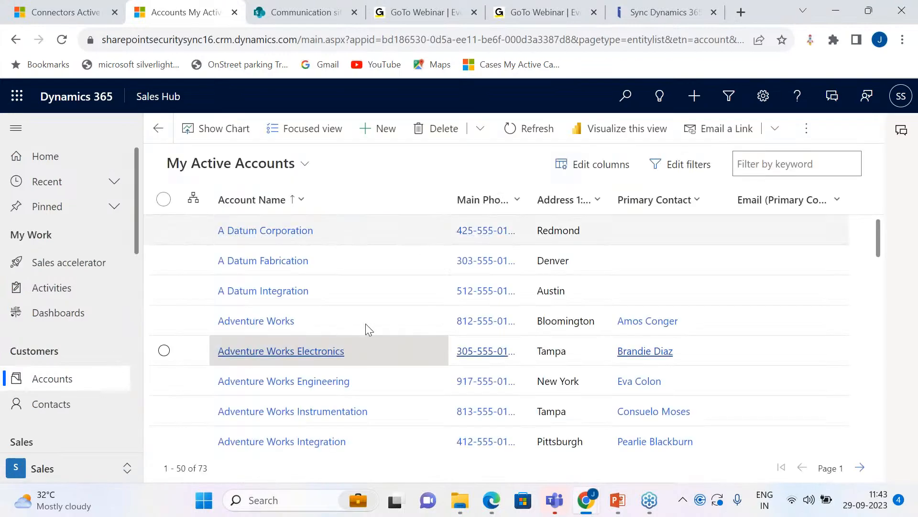
pyautogui.click(302, 15)
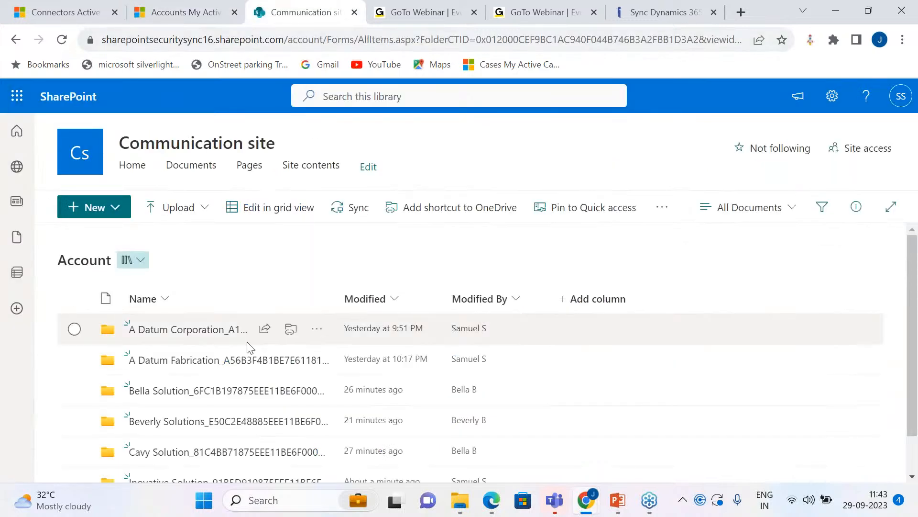
pyautogui.scroll(-2, 242, 351)
pyautogui.scroll(1, 252, 402)
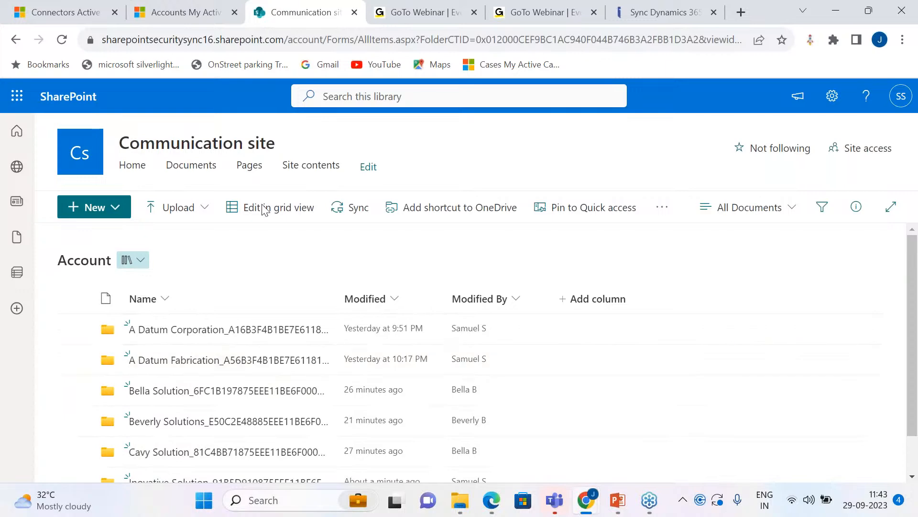
pyautogui.click(187, 12)
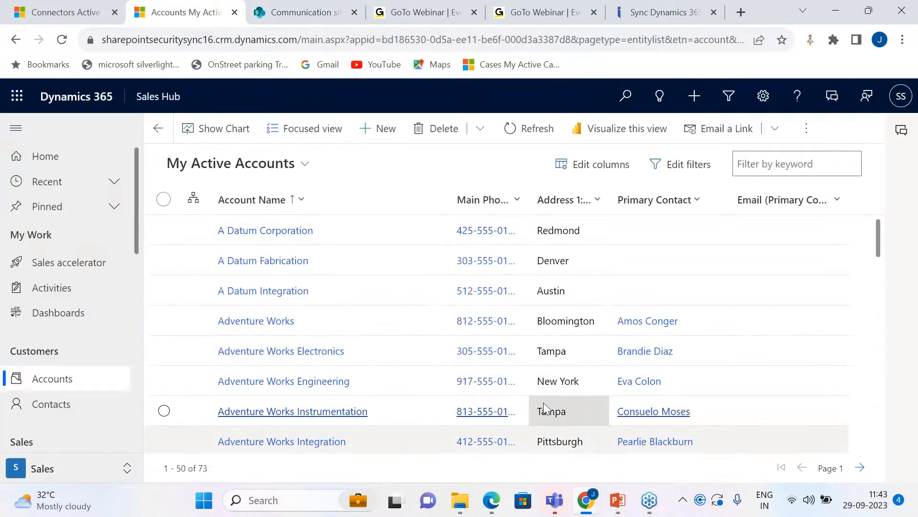
# Step: Switch to Microsoft Edge, check which user is signed in, and compare that user's active accounts with their SharePoint Account folders
pyautogui.click(491, 500)
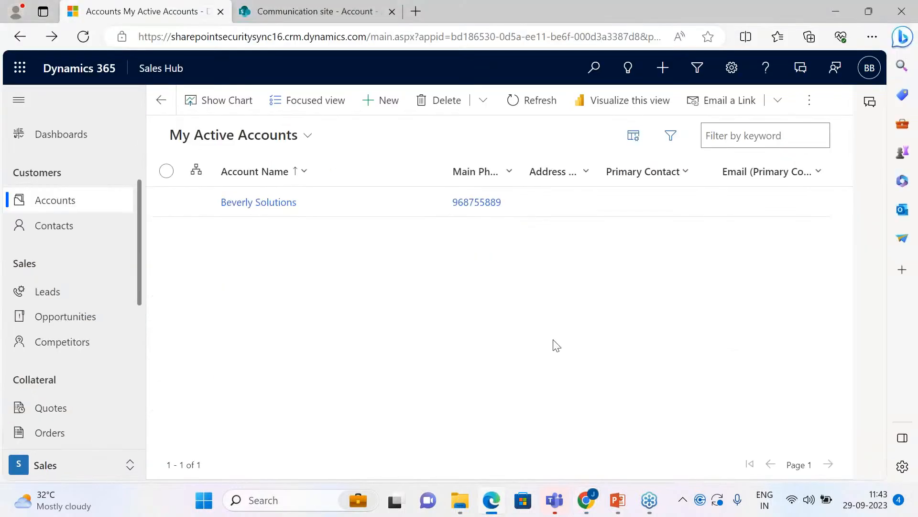
pyautogui.click(870, 67)
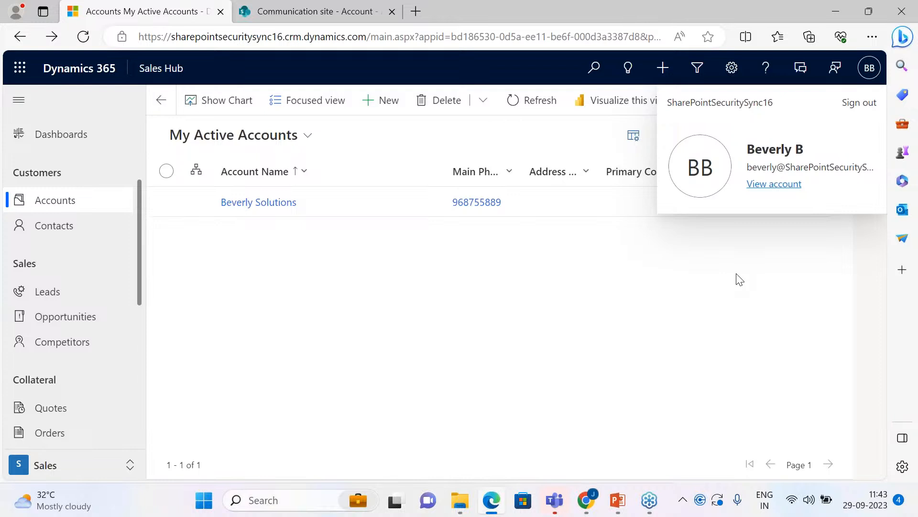
pyautogui.click(530, 351)
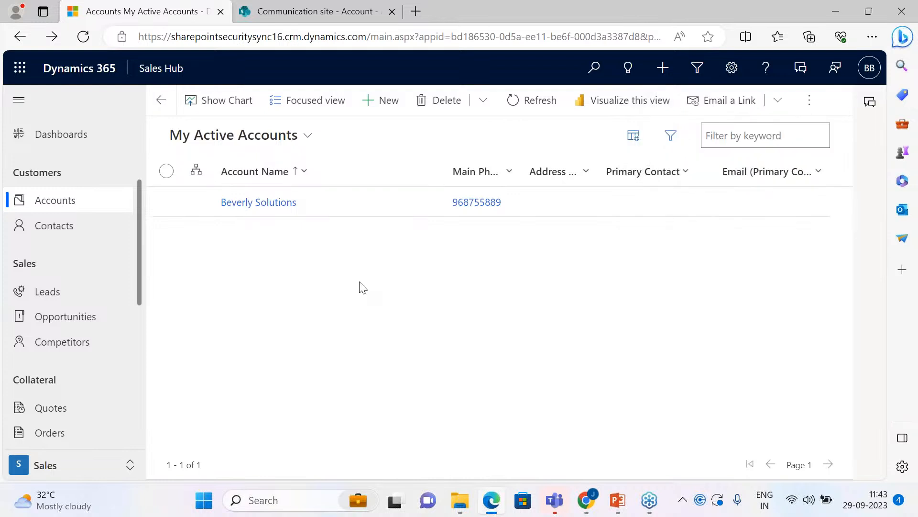
pyautogui.click(320, 10)
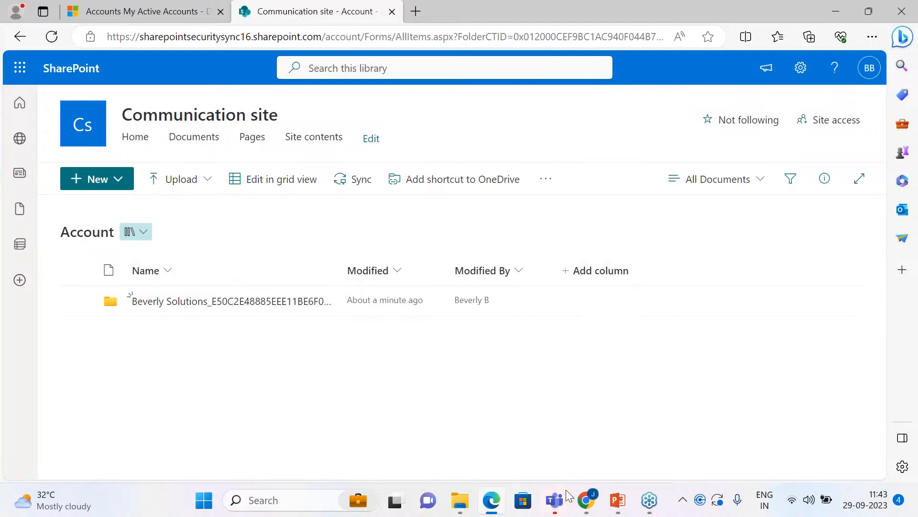
# Step: Switch to the Chrome Incognito window, identify the signed-in user, and compare their Active Accounts with their SharePoint Account folders
pyautogui.moveTo(583, 502)
pyautogui.click(604, 457)
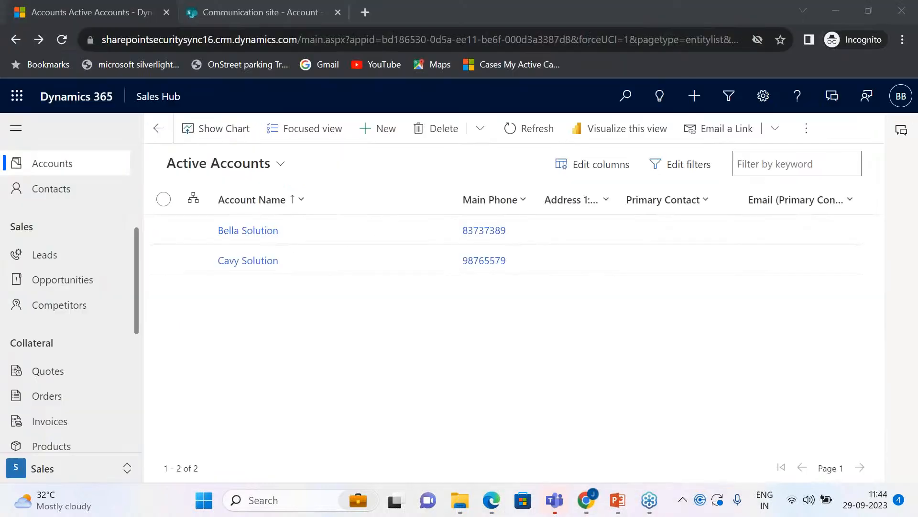
pyautogui.click(911, 101)
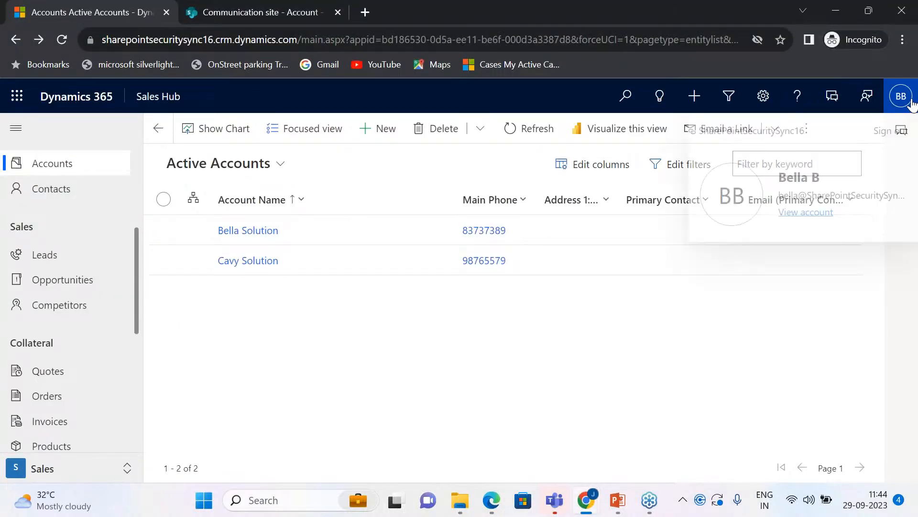
pyautogui.click(793, 321)
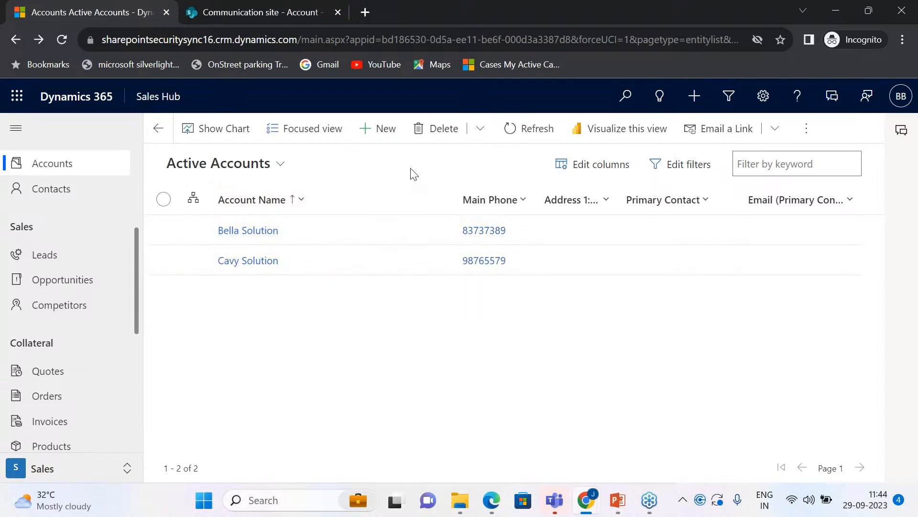
pyautogui.click(279, 13)
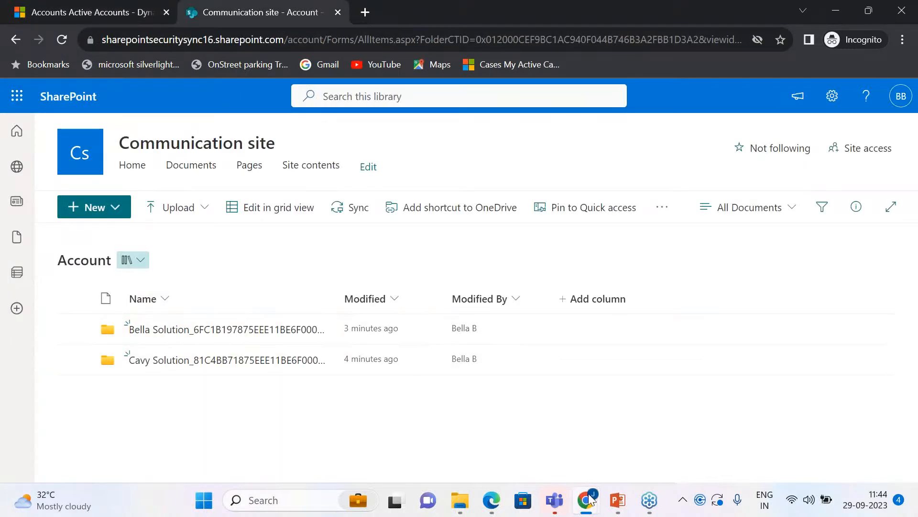
# Step: Return to the regular Chrome window and open the Notes - Custom job from SharePoint Security Sync's Completed Bulk Migration Jobs view
pyautogui.moveTo(586, 499)
pyautogui.click(532, 432)
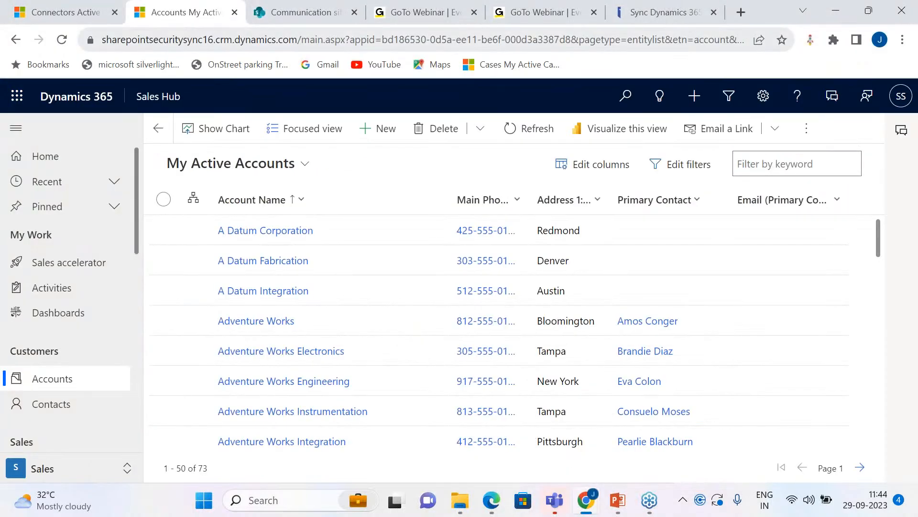
pyautogui.click(529, 434)
pyautogui.click(66, 12)
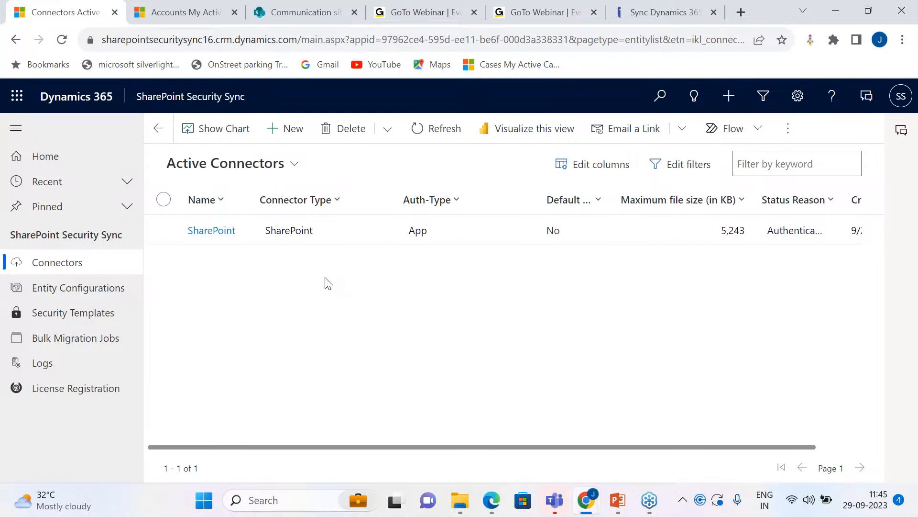
pyautogui.click(115, 340)
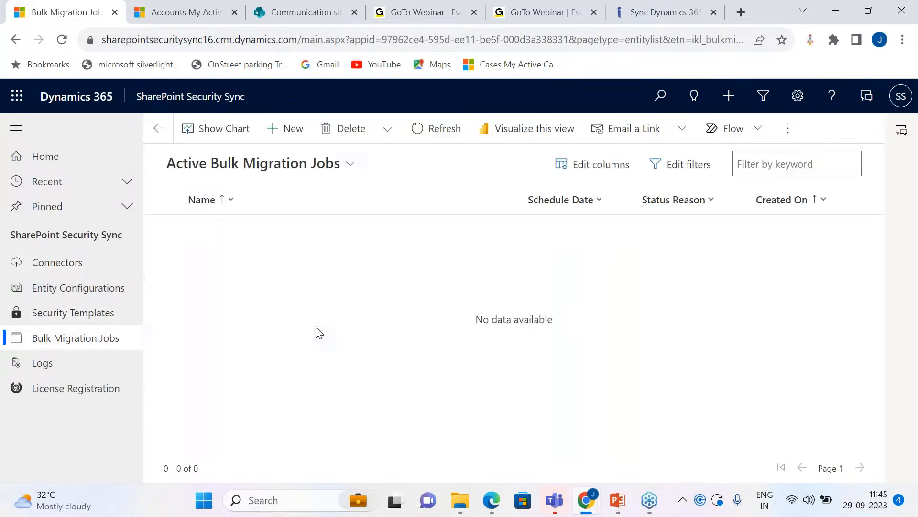
pyautogui.click(349, 169)
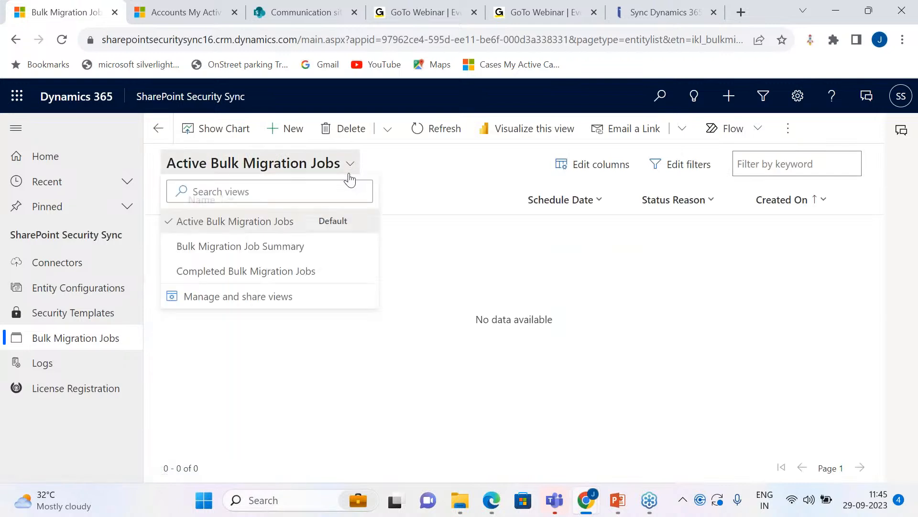
pyautogui.click(317, 271)
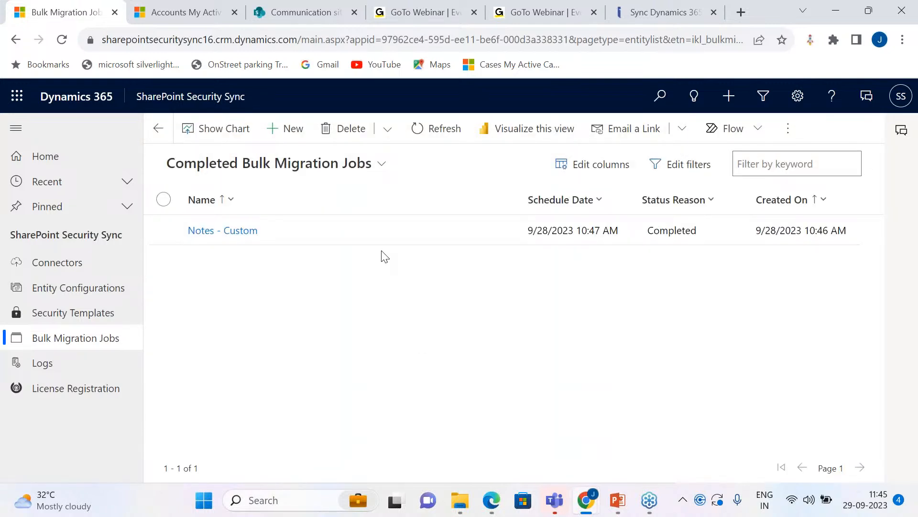
pyautogui.doubleClick(373, 239)
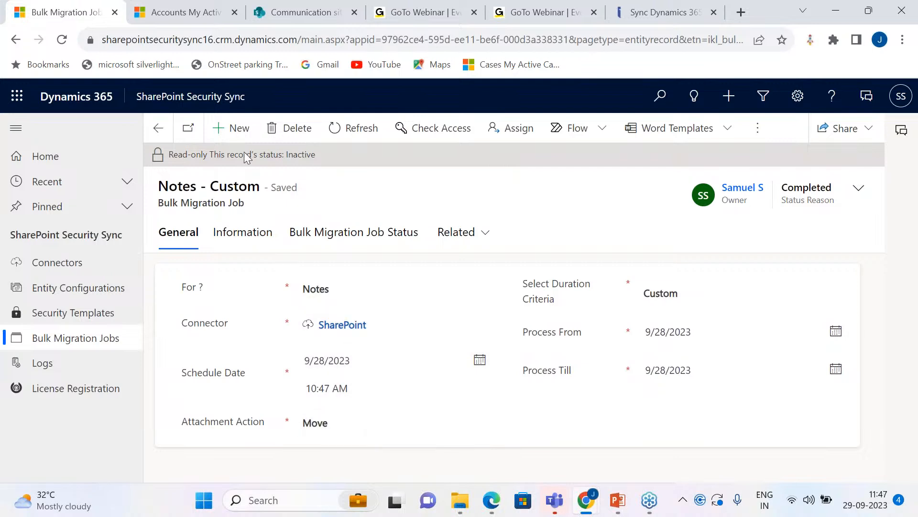
# Step: Start a new bulk migration job, try Move and Copy as its Attachment Action, and discard the draft
pyautogui.click(236, 130)
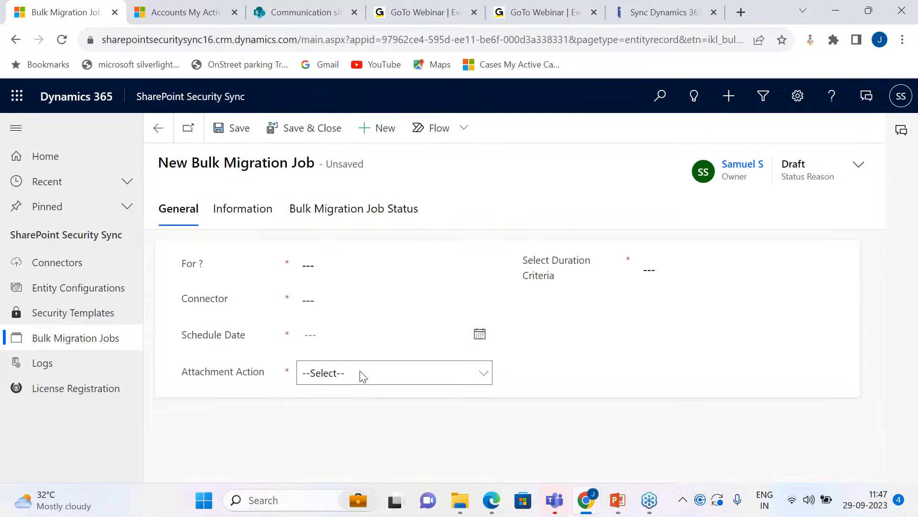
pyautogui.click(360, 373)
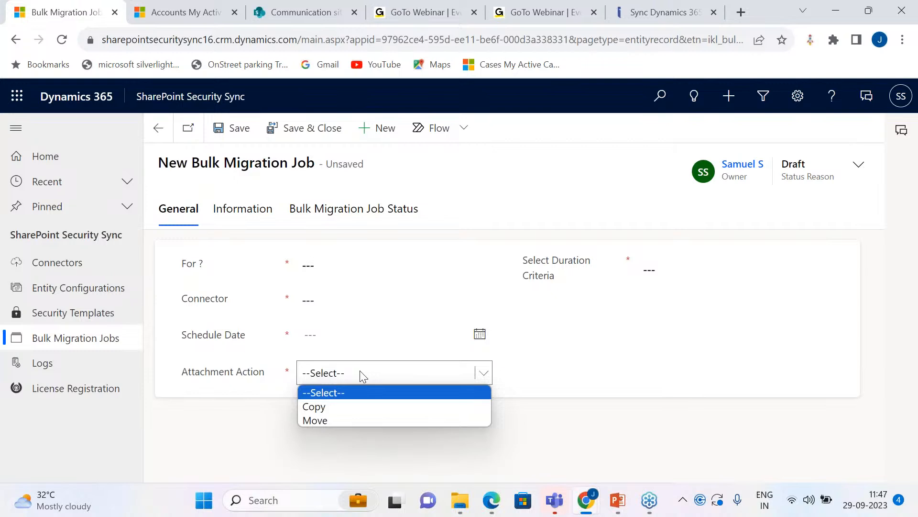
pyautogui.click(382, 421)
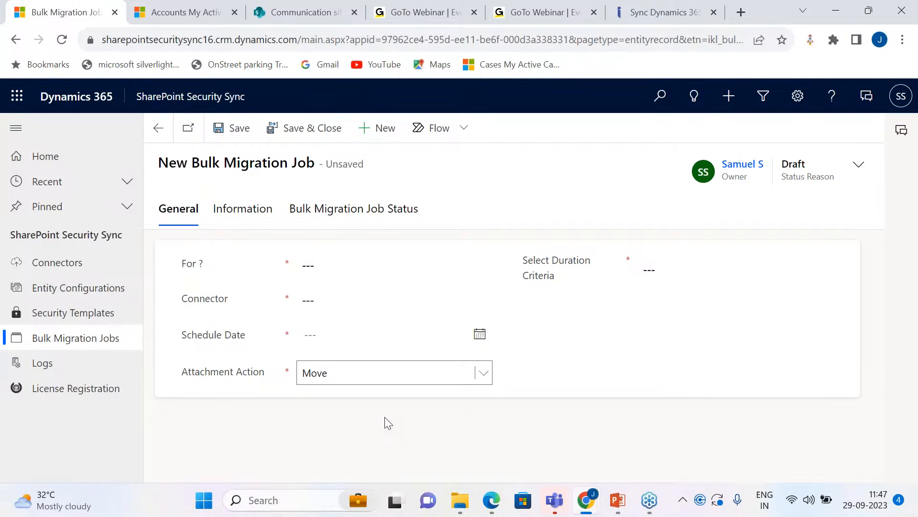
pyautogui.click(379, 367)
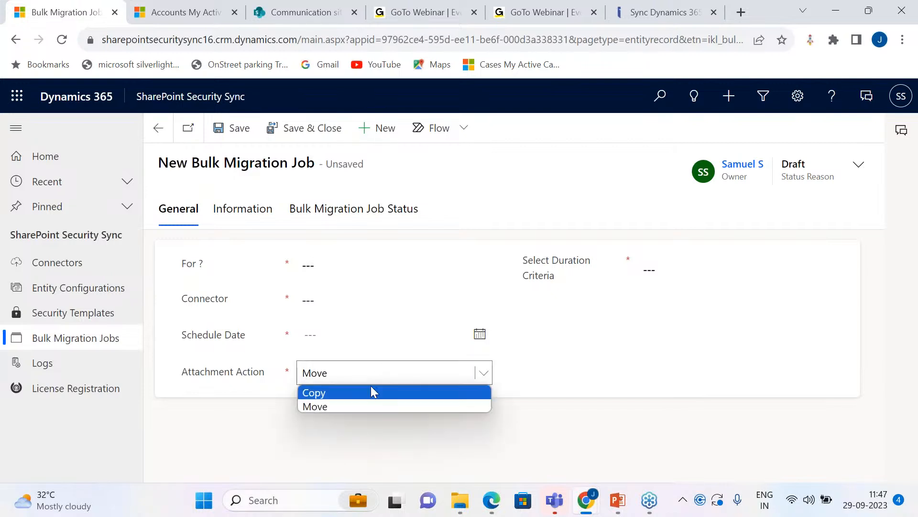
pyautogui.click(370, 390)
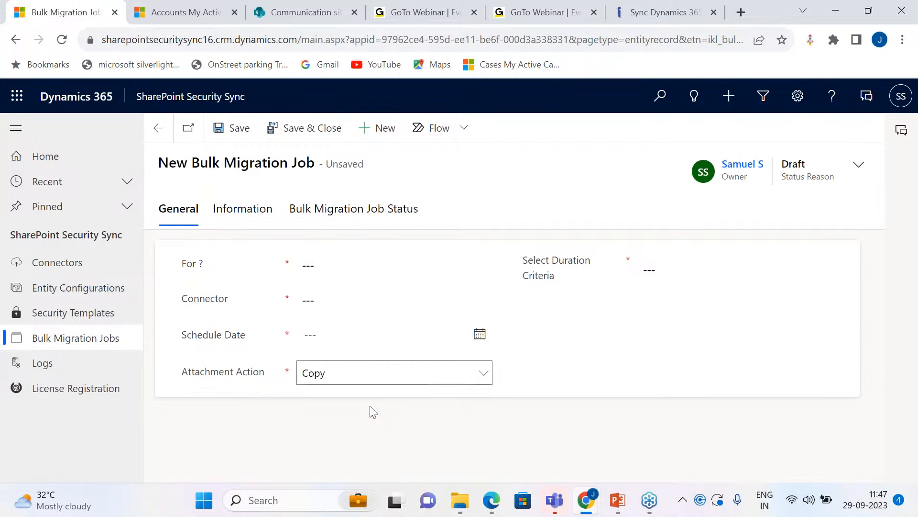
pyautogui.click(347, 381)
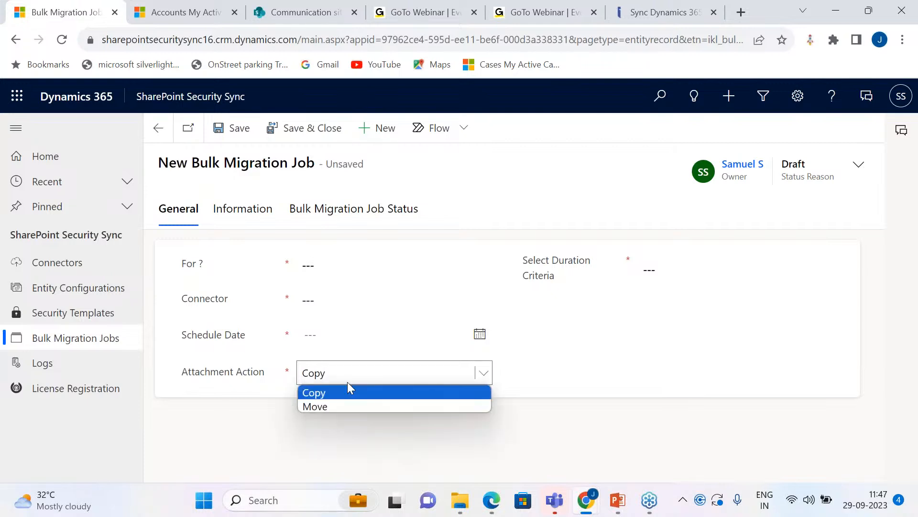
pyautogui.click(348, 421)
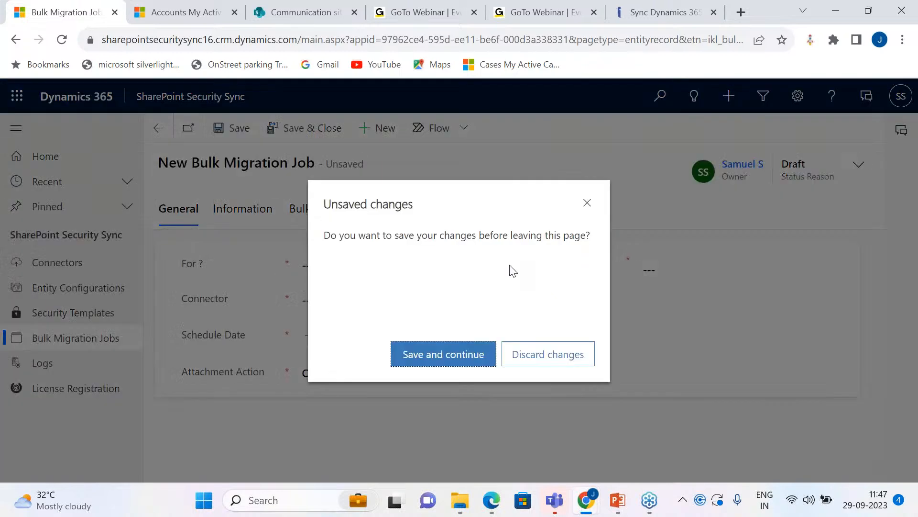
pyautogui.click(582, 359)
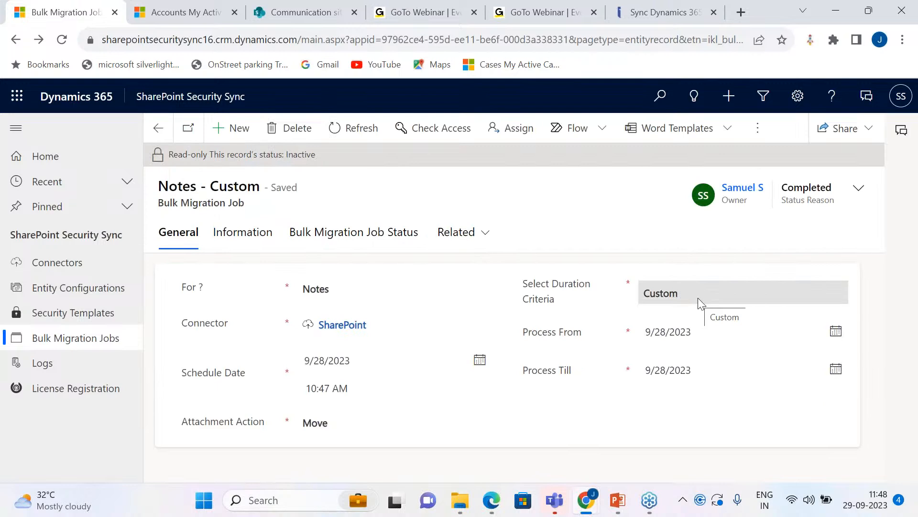
# Step: Review the available duration criteria in another new bulk migration job draft, and discard it
pyautogui.click(240, 130)
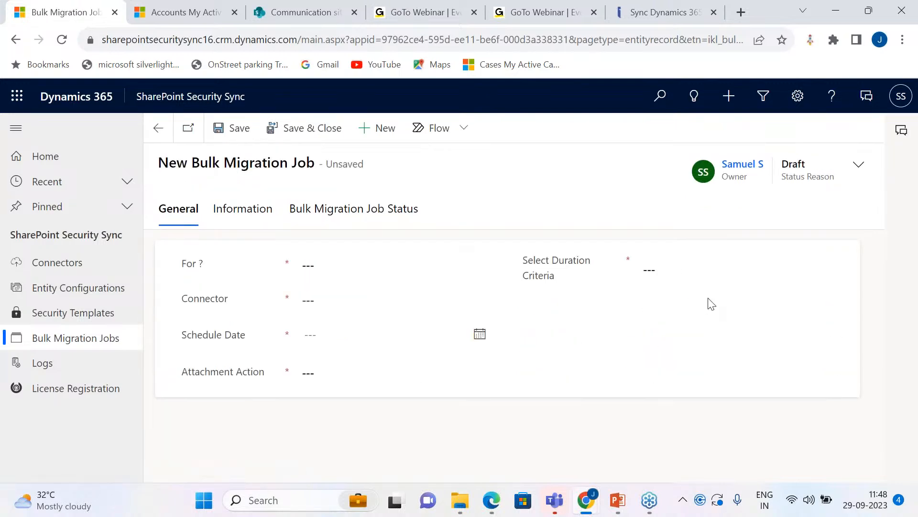
pyautogui.click(711, 271)
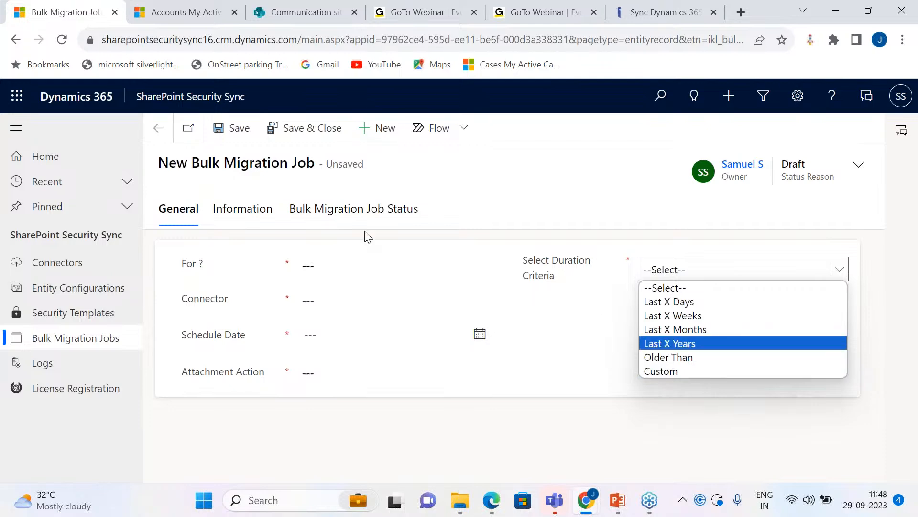
pyautogui.click(158, 128)
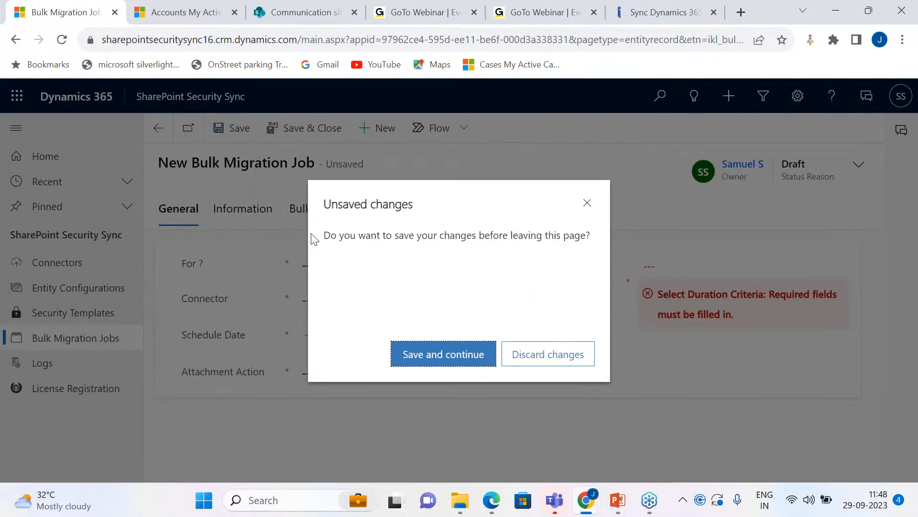
pyautogui.click(530, 354)
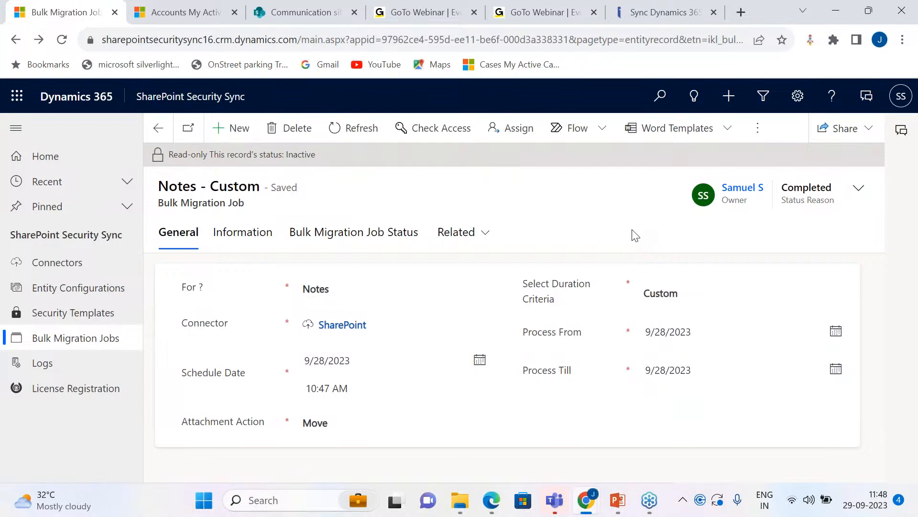
# Step: Examine the Notes - Custom job's processed, succeeded, ignored and failed totals and its per-file migration statuses
pyautogui.click(221, 239)
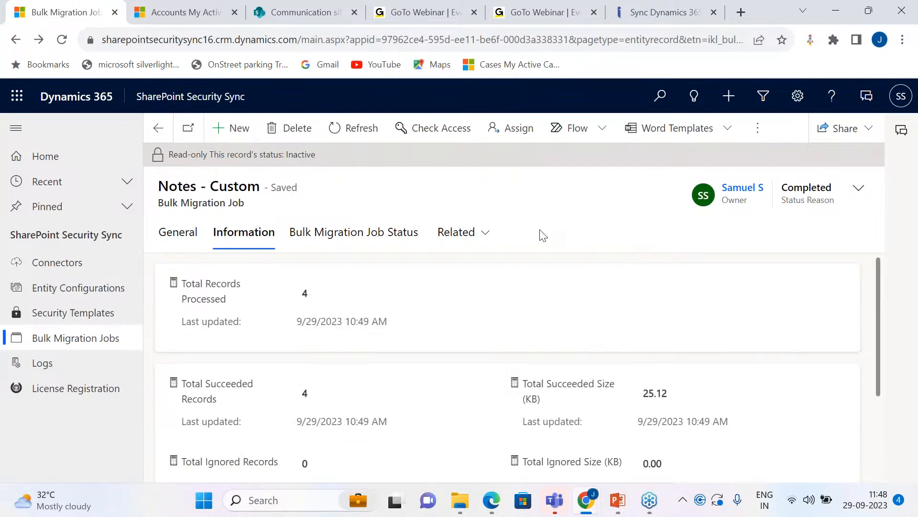
pyautogui.scroll(-3, 430, 389)
pyautogui.scroll(3, 411, 345)
pyautogui.scroll(-3, 366, 340)
pyautogui.scroll(3, 369, 341)
pyautogui.scroll(-2, 374, 353)
pyautogui.scroll(-1, 377, 352)
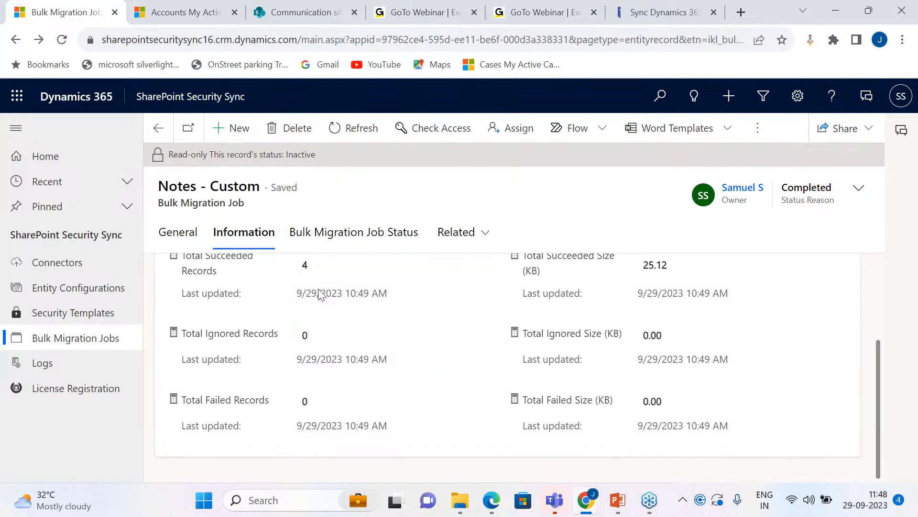
pyautogui.click(374, 235)
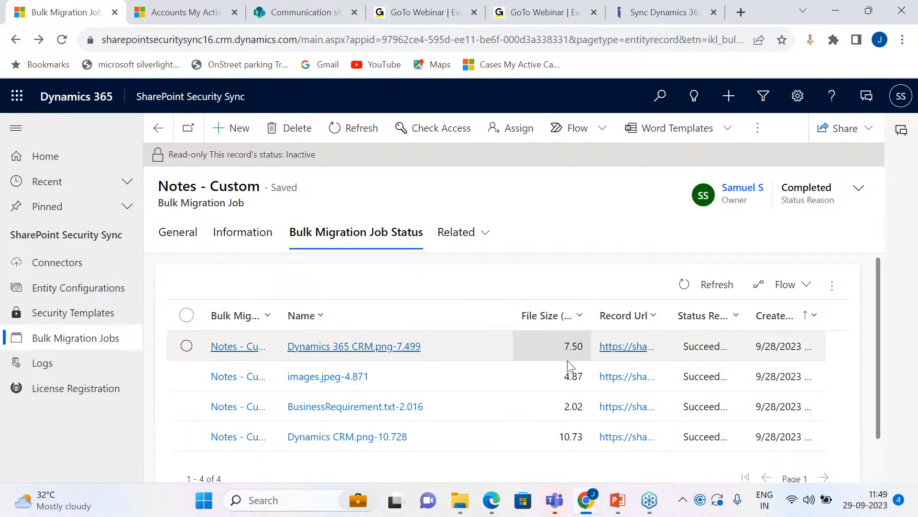
# Step: Review the remaining per-file migration statuses and the general settings of the Notes - Custom job
pyautogui.scroll(-1, 568, 360)
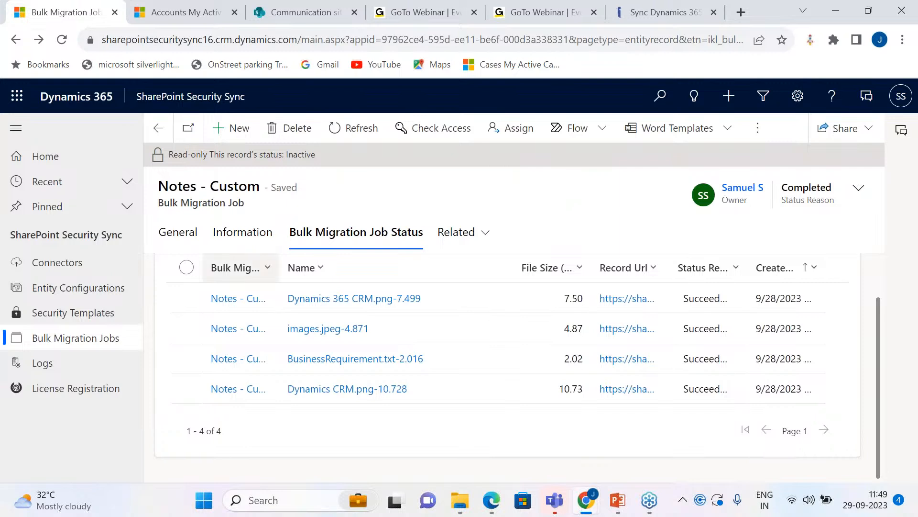
pyautogui.click(181, 234)
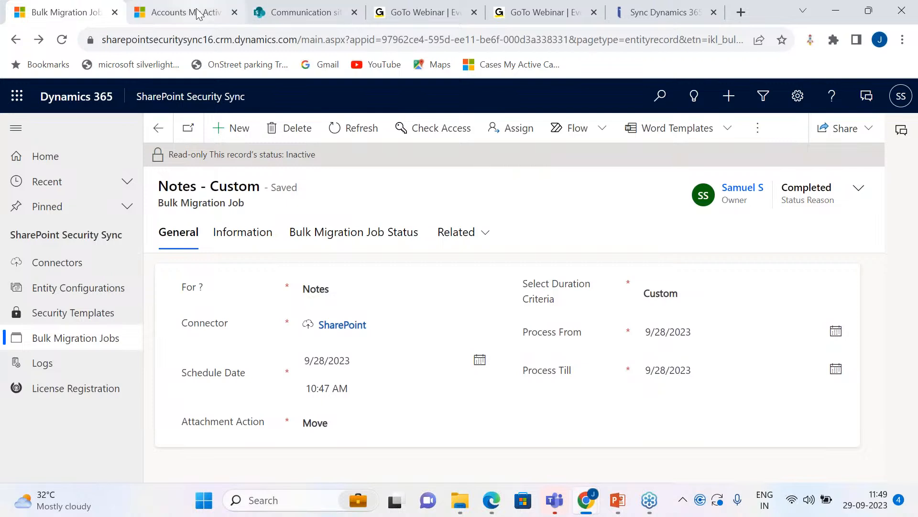
# Step: Start a new account record from the My Active Accounts list in Sales Hub
pyautogui.click(177, 12)
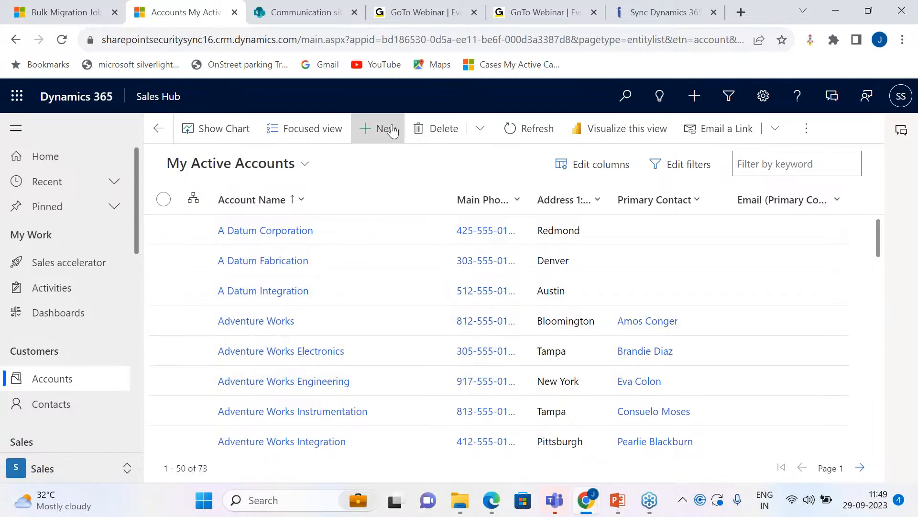
pyautogui.click(386, 129)
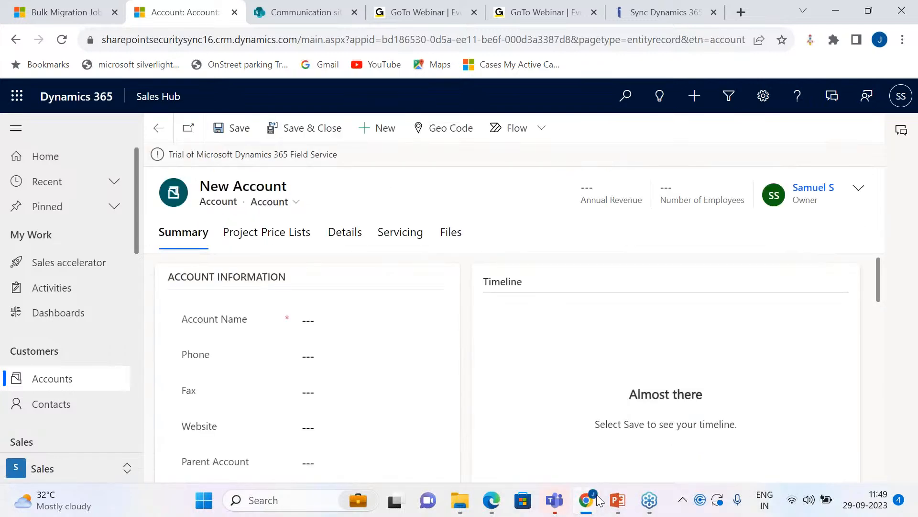
pyautogui.moveTo(585, 500)
pyautogui.click(679, 430)
pyautogui.click(102, 13)
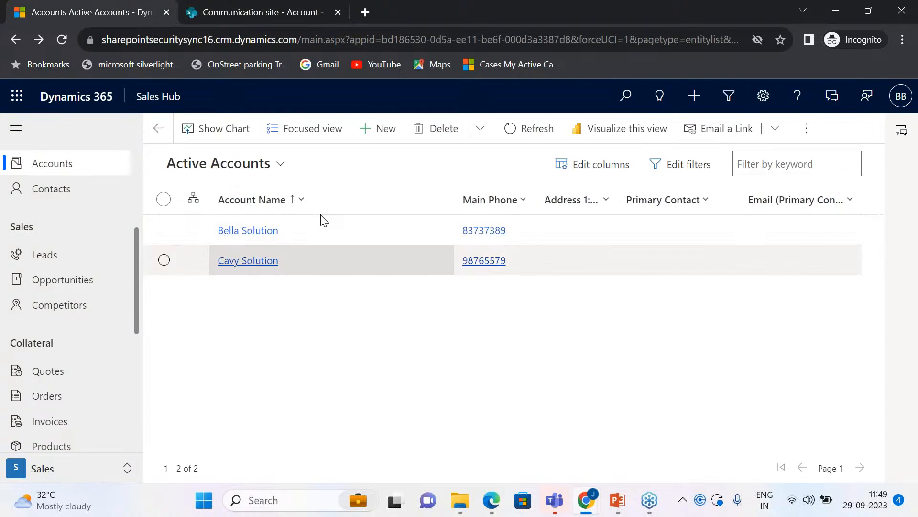
pyautogui.click(567, 462)
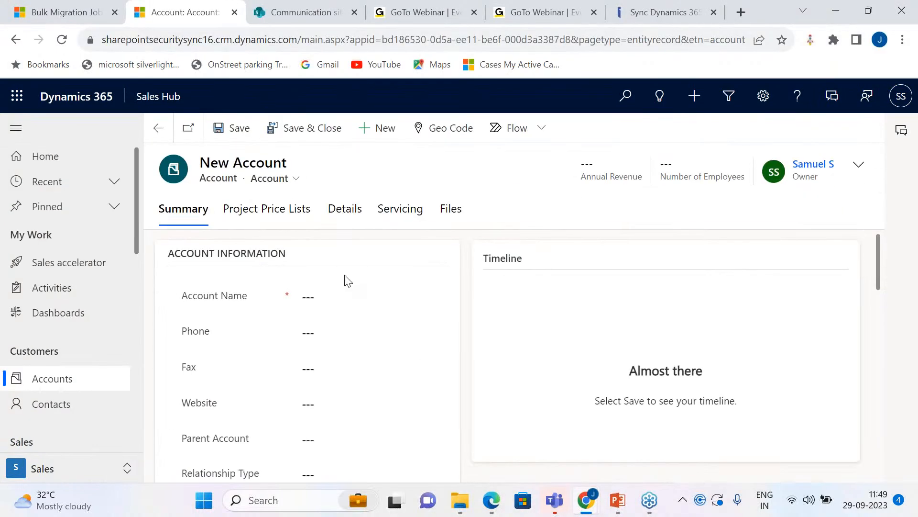
# Step: Name the new account Samuel Solution and save the record
pyautogui.click(350, 295)
pyautogui.write('Samu')
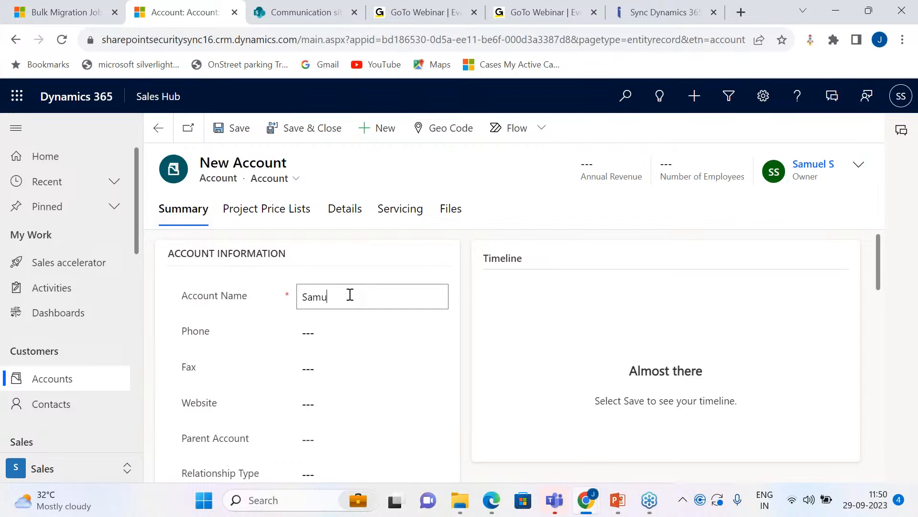
pyautogui.write('el ')
pyautogui.write('Solution ')
pyautogui.write('s')
pyautogui.press('BackSpace')
pyautogui.press('BackSpace')
pyautogui.press('BackSpace')
pyautogui.write('n')
pyautogui.hotkey('ctrl', 's')
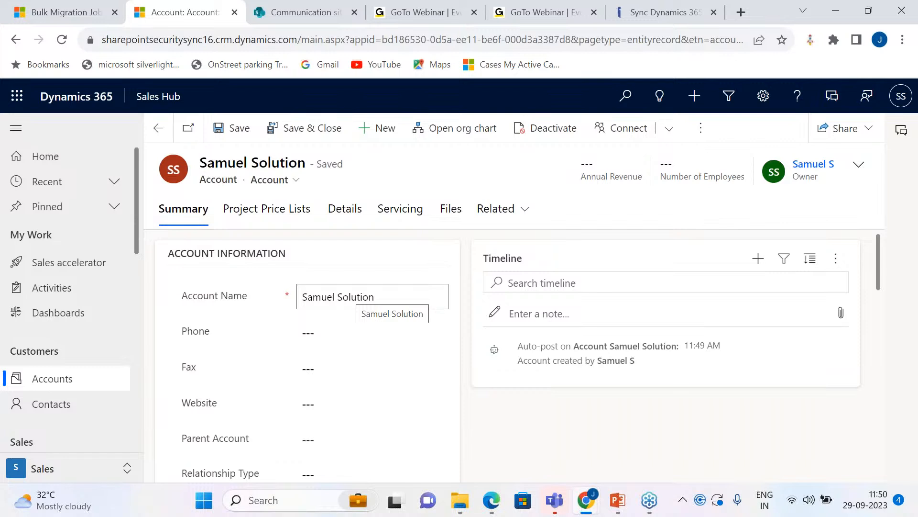
# Step: Add a timeline note titled Demo to the Samuel Solution account, attaching the Subscription Sheet - August 2023_Updated file
pyautogui.click(684, 317)
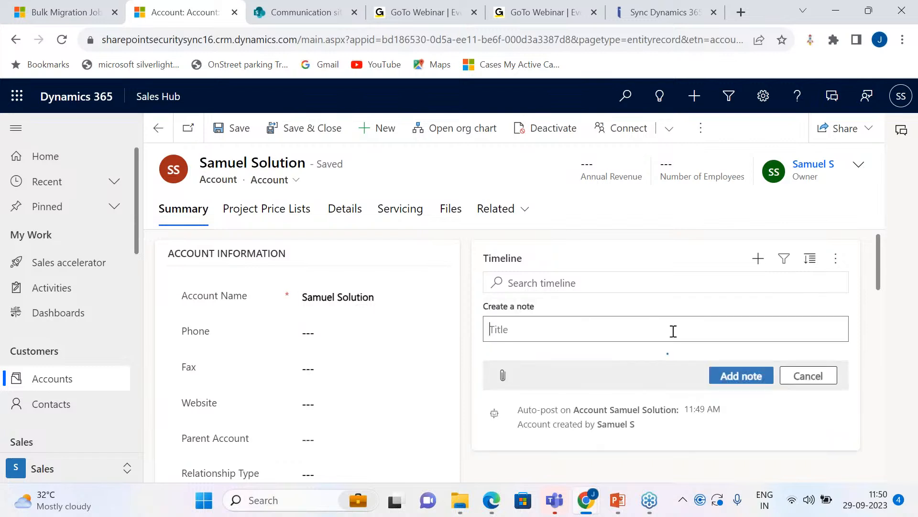
pyautogui.scroll(-3, 517, 380)
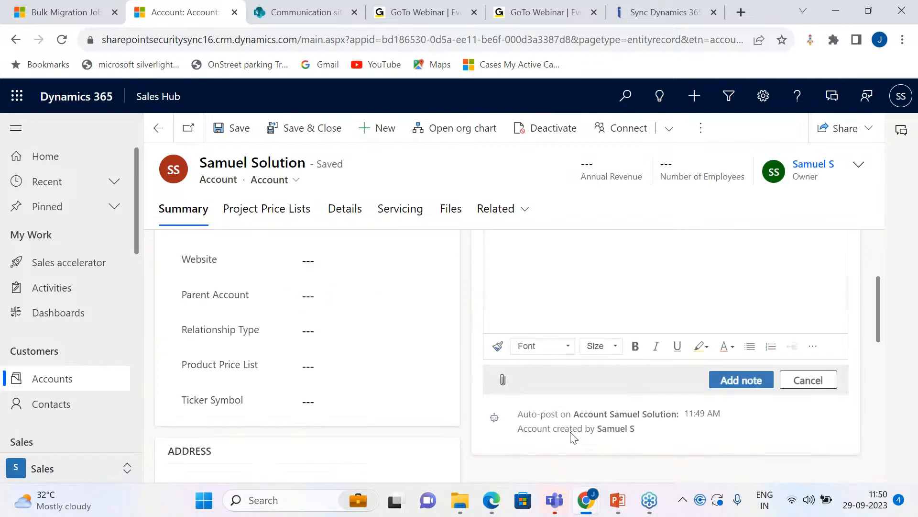
pyautogui.click(503, 381)
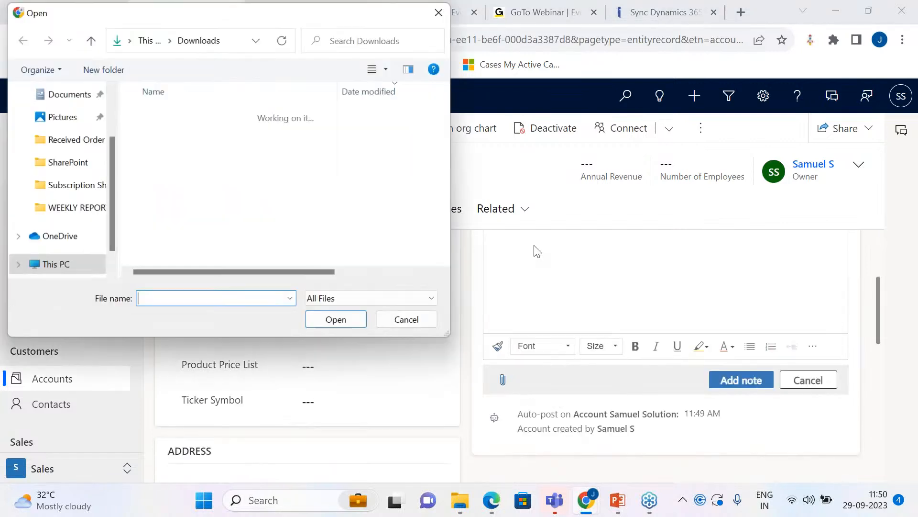
pyautogui.click(246, 176)
pyautogui.click(337, 323)
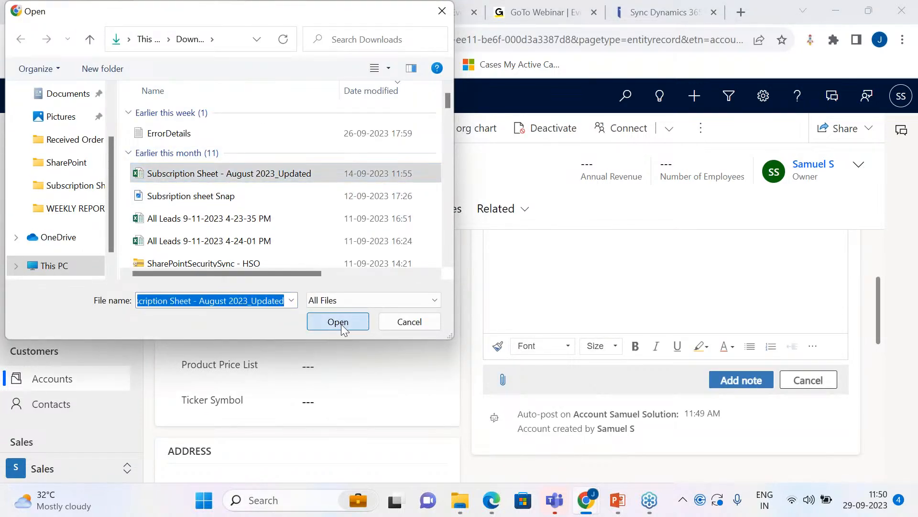
pyautogui.scroll(3, 598, 334)
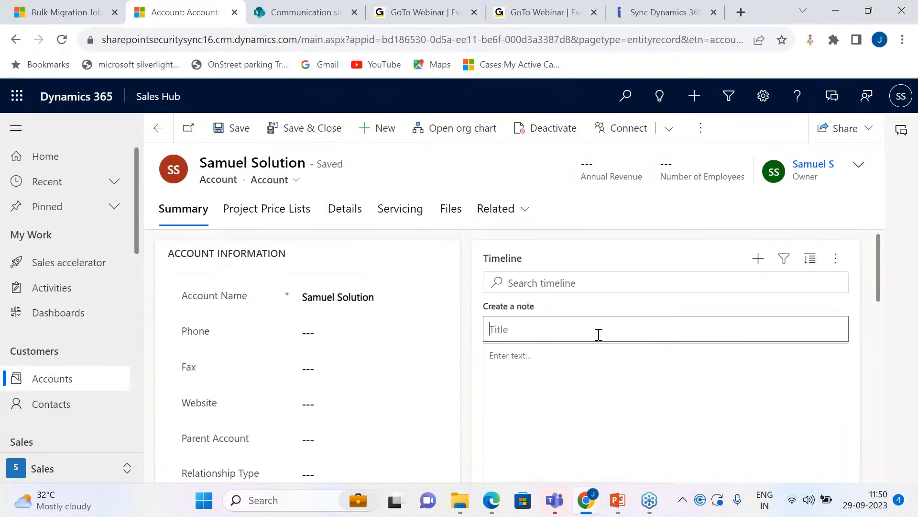
pyautogui.write('Demo')
pyautogui.scroll(-3, 671, 400)
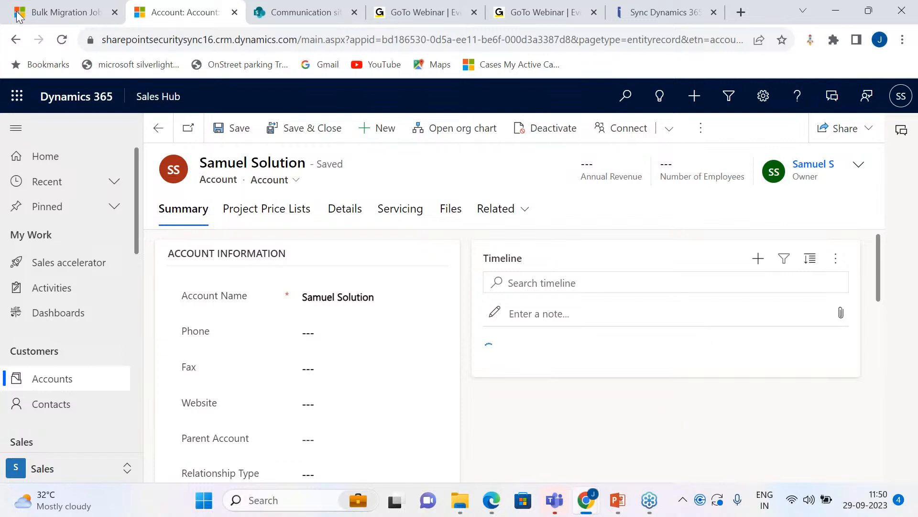
# Step: Check the account entity's attachment action in SharePoint Security Sync's Entity Configurations, and return to the Samuel Solution account
pyautogui.click(30, 9)
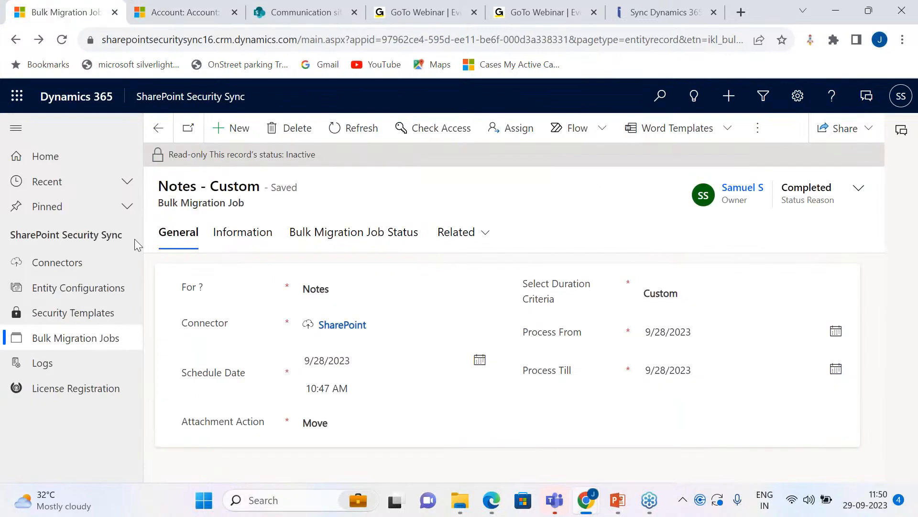
pyautogui.click(112, 294)
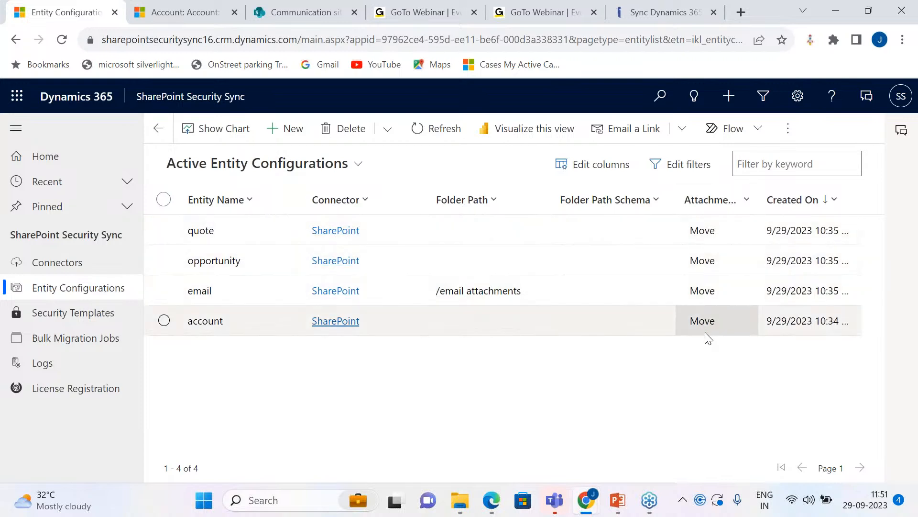
pyautogui.click(206, 15)
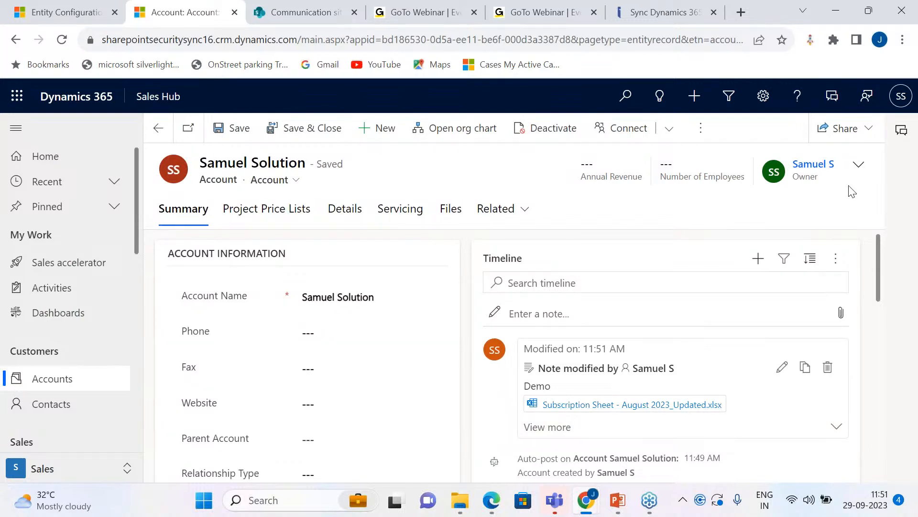
# Step: Refresh the Samuel Solution account's timeline repeatedly to update the Demo note's attachment
pyautogui.click(836, 259)
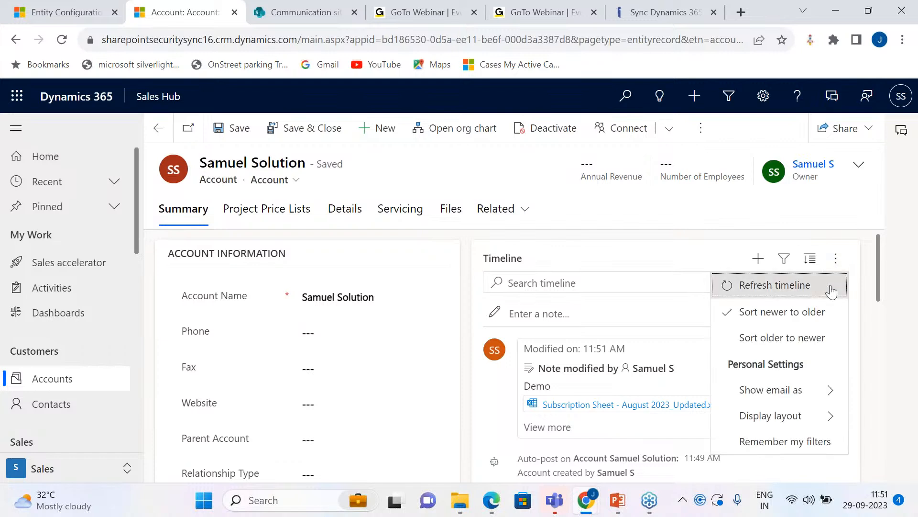
pyautogui.click(803, 289)
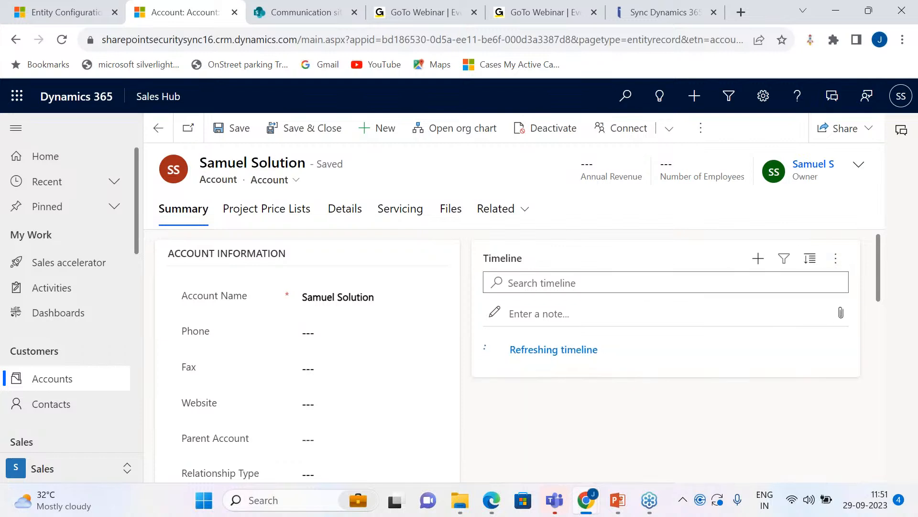
pyautogui.click(837, 261)
pyautogui.click(814, 289)
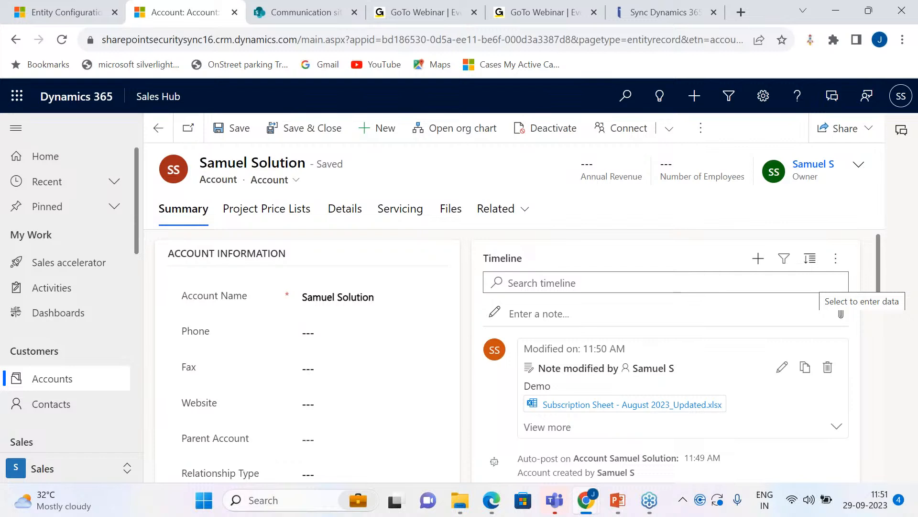
pyautogui.click(835, 259)
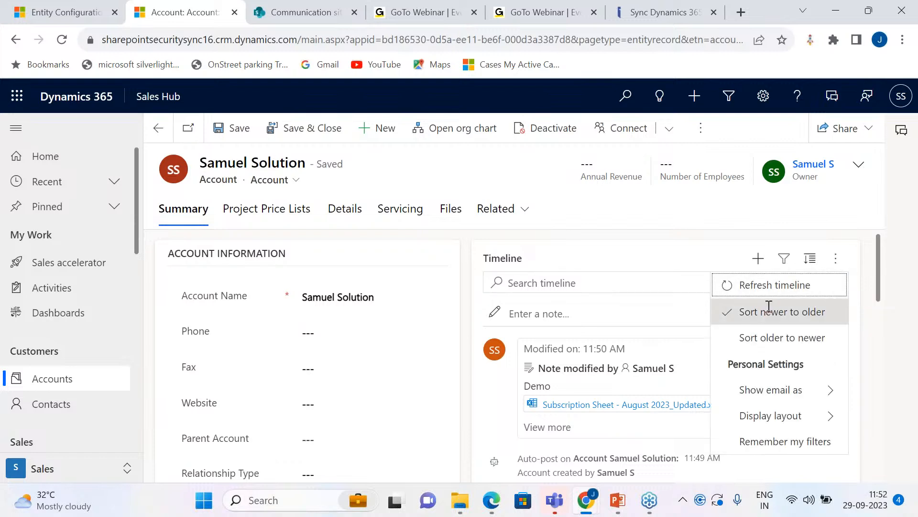
pyautogui.click(769, 308)
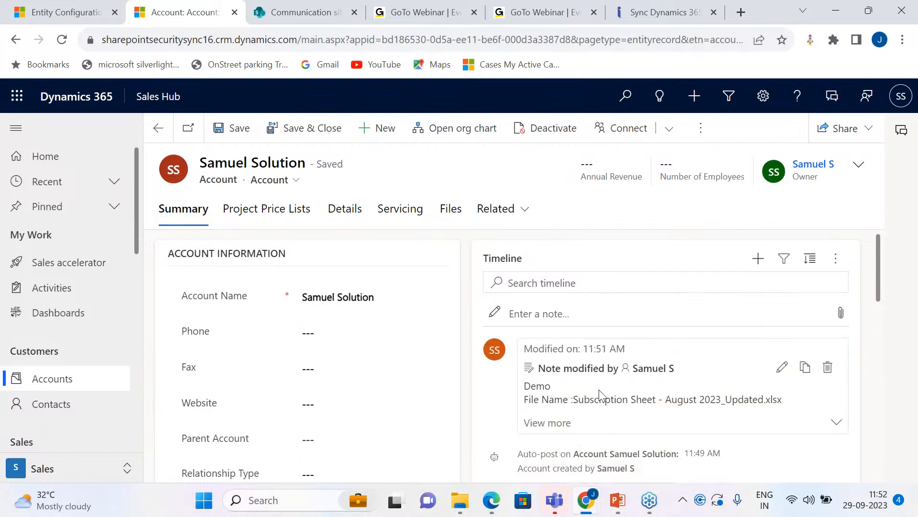
# Step: Expand the Demo note, open its Subscription Sheet - August 2023_Updated.xlsx link, and return to the account record
pyautogui.scroll(-2, 648, 385)
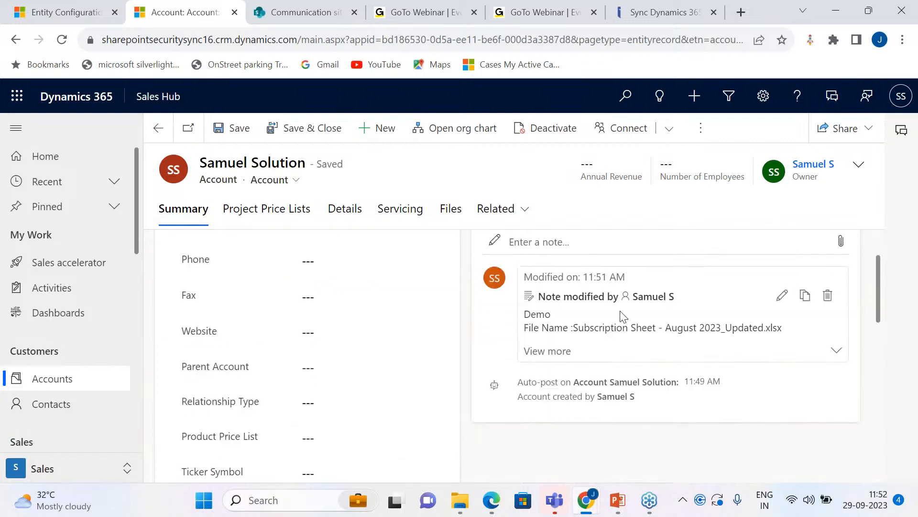
pyautogui.click(550, 351)
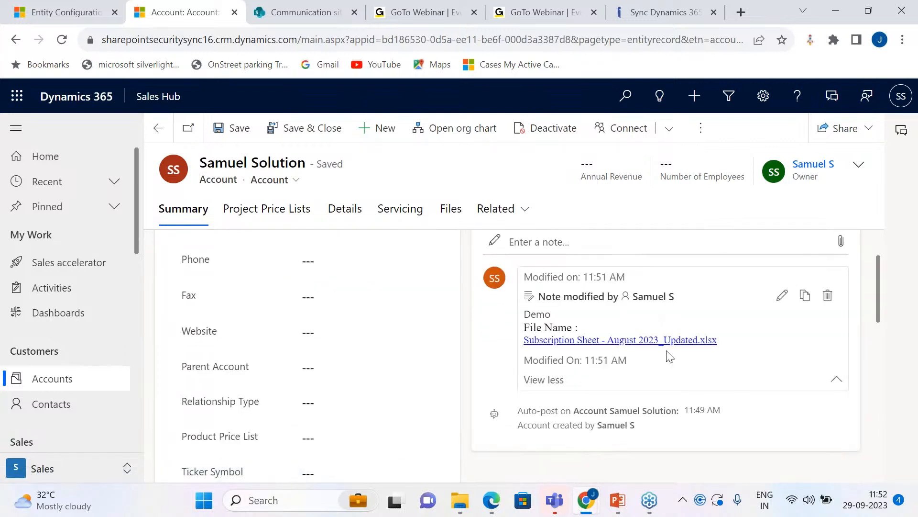
pyautogui.click(635, 341)
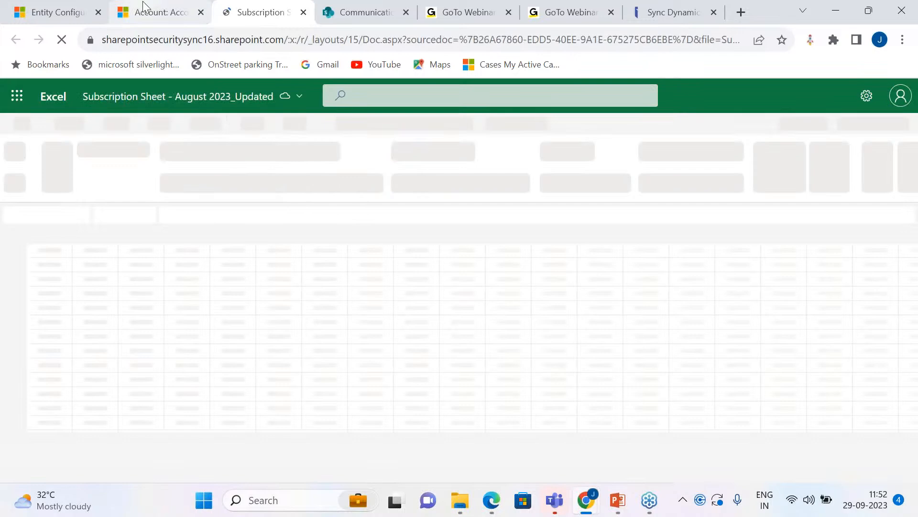
pyautogui.click(175, 7)
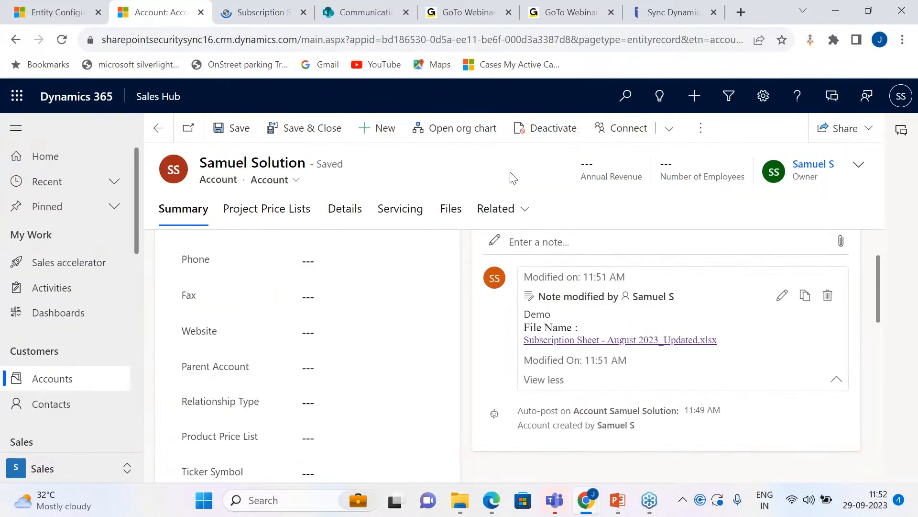
# Step: Sort the SharePoint Account library by modified date from newer to older, and open the Samuel Solution folder
pyautogui.click(366, 12)
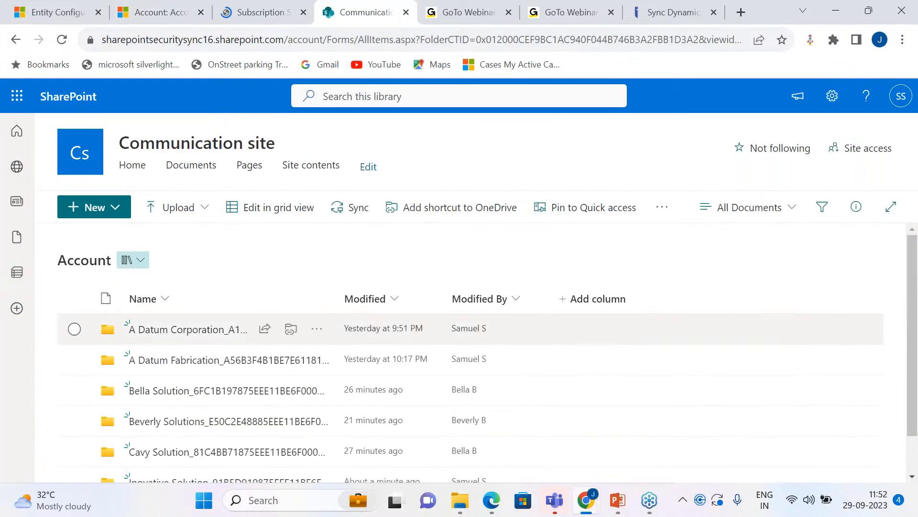
pyautogui.click(390, 309)
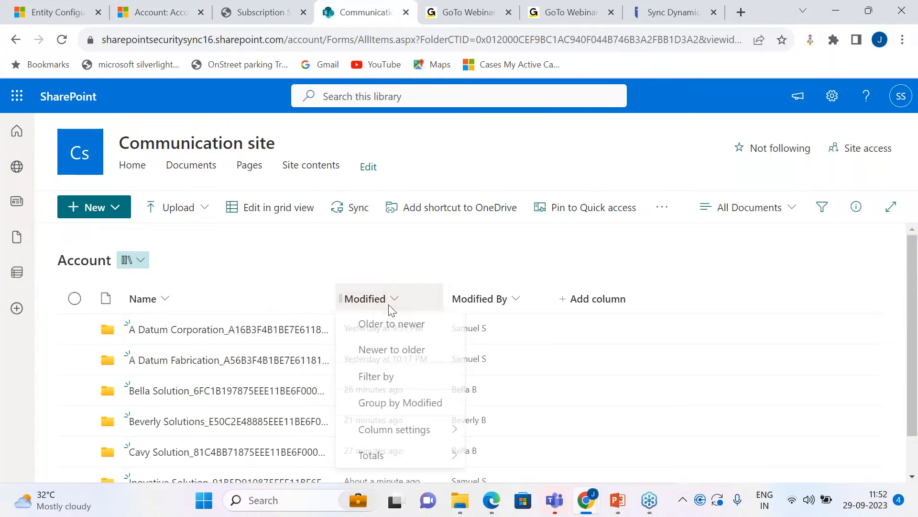
pyautogui.click(404, 352)
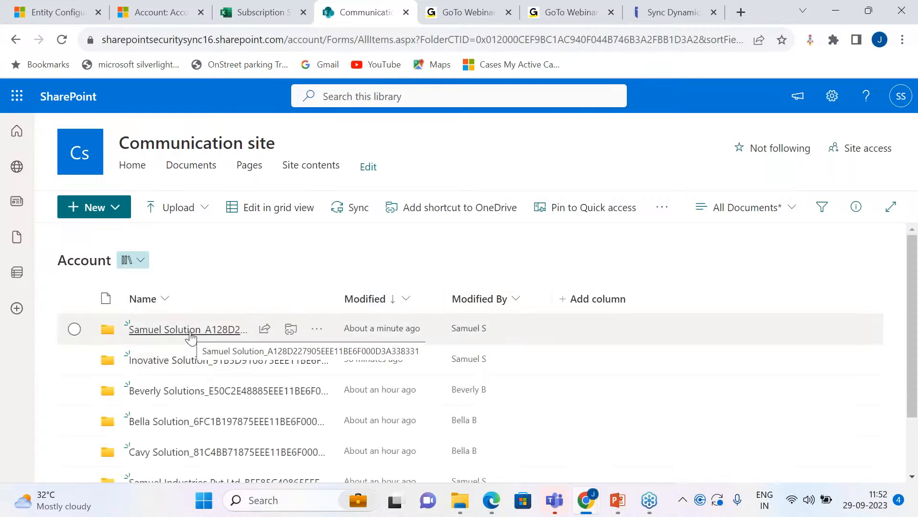
pyautogui.click(189, 334)
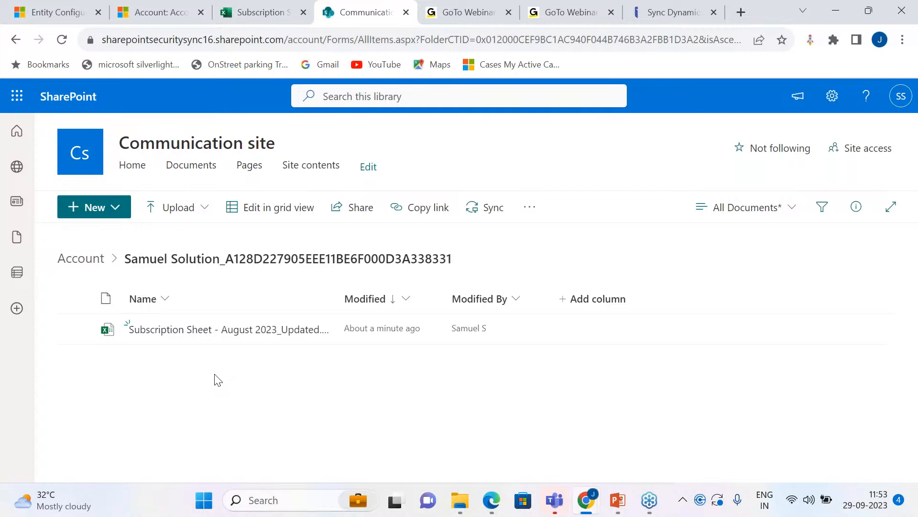
# Step: Revisit the entity configurations and the account's Demo note, and open the SharePoint Communication site's site contents
pyautogui.click(54, 12)
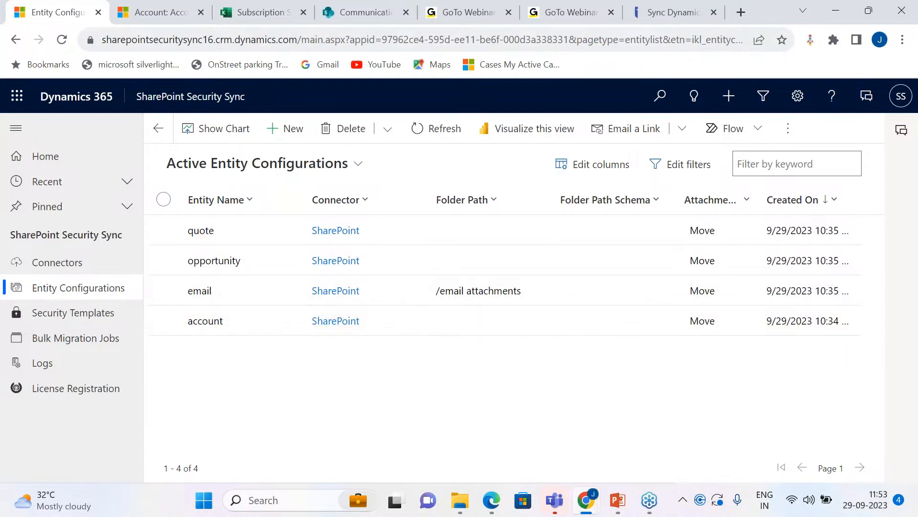
pyautogui.click(160, 12)
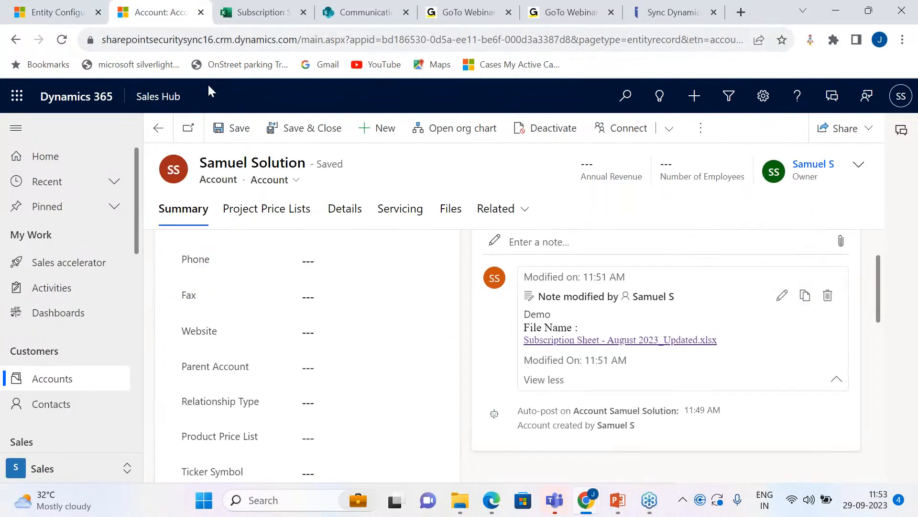
pyautogui.click(362, 12)
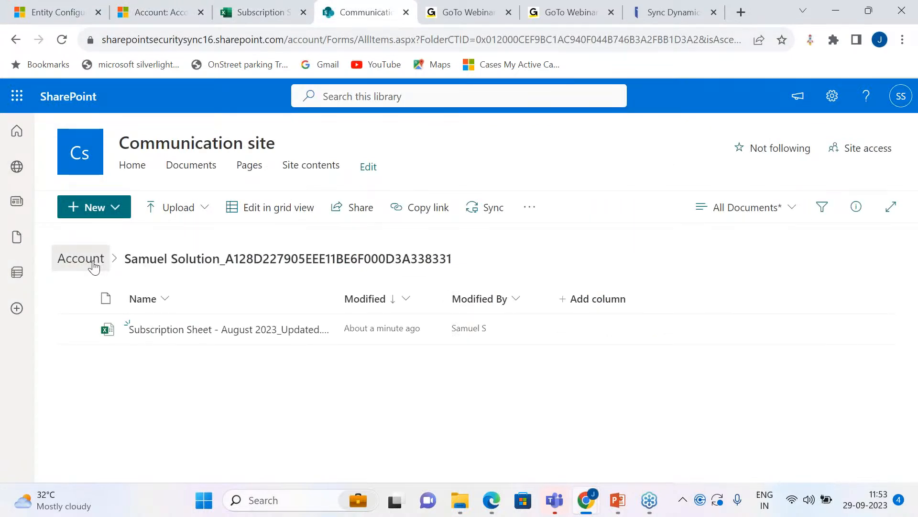
pyautogui.click(93, 264)
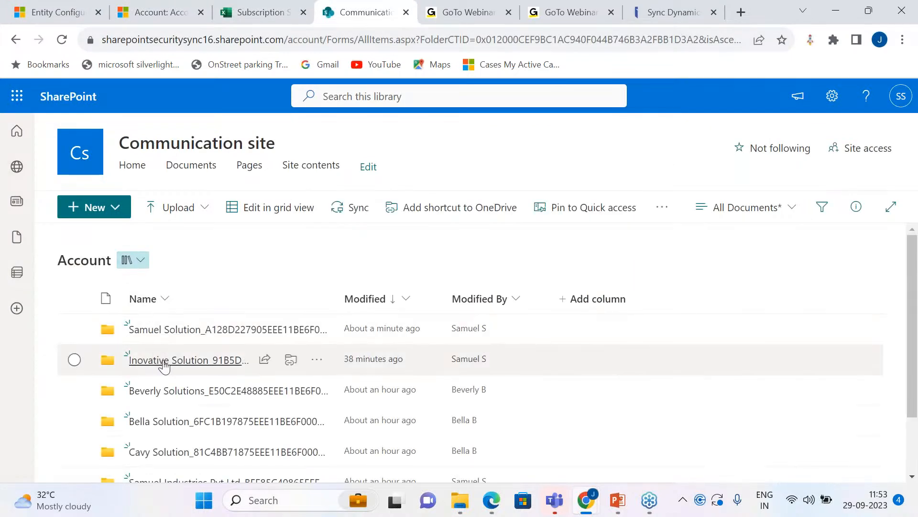
pyautogui.click(318, 169)
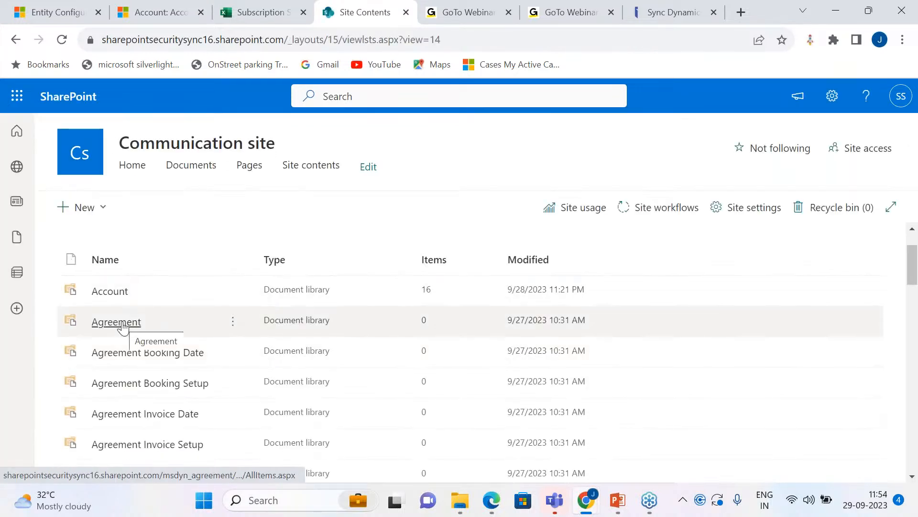
# Step: Open the account entity configuration in SharePoint Security Sync, review its general settings, and show its Create Custom Folder Structure settings
pyautogui.click(53, 15)
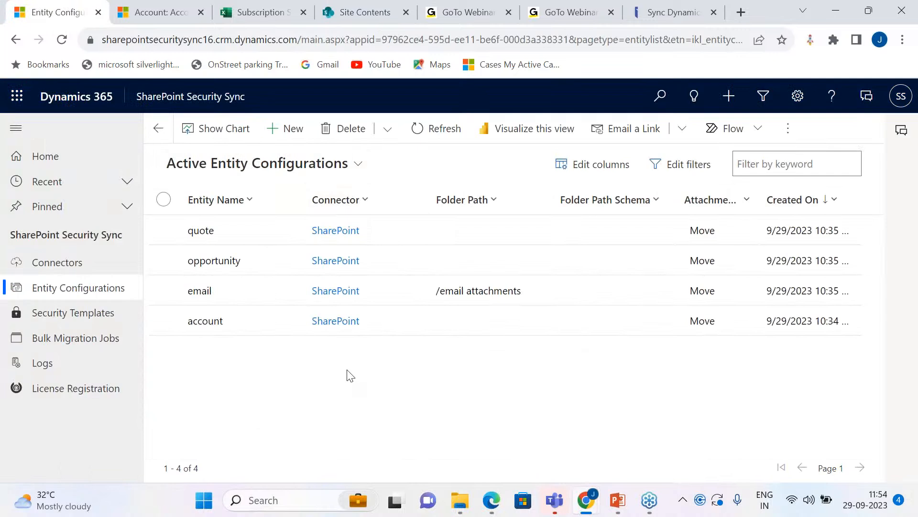
pyautogui.doubleClick(371, 323)
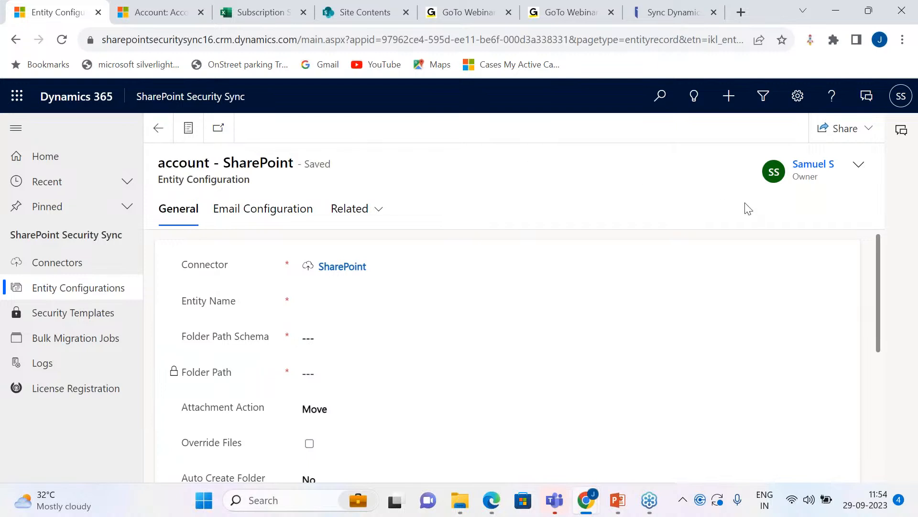
pyautogui.scroll(-5, 445, 404)
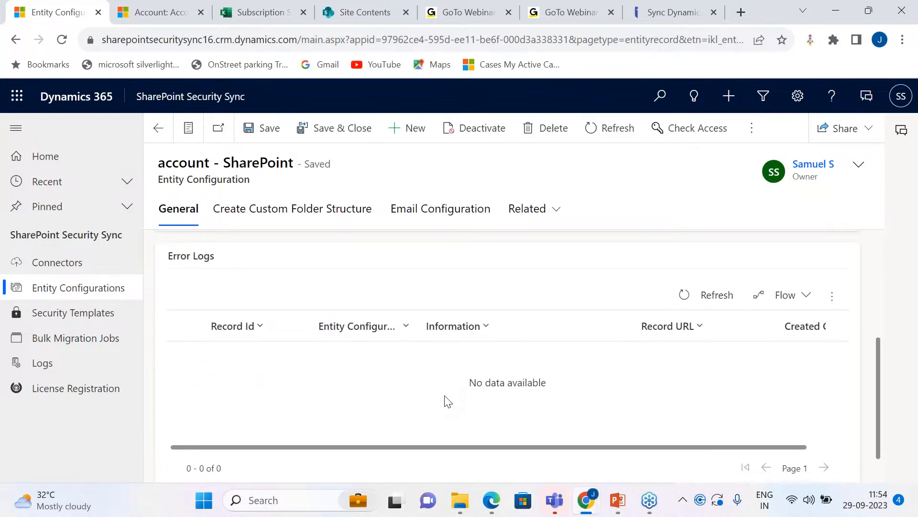
pyautogui.scroll(5, 448, 401)
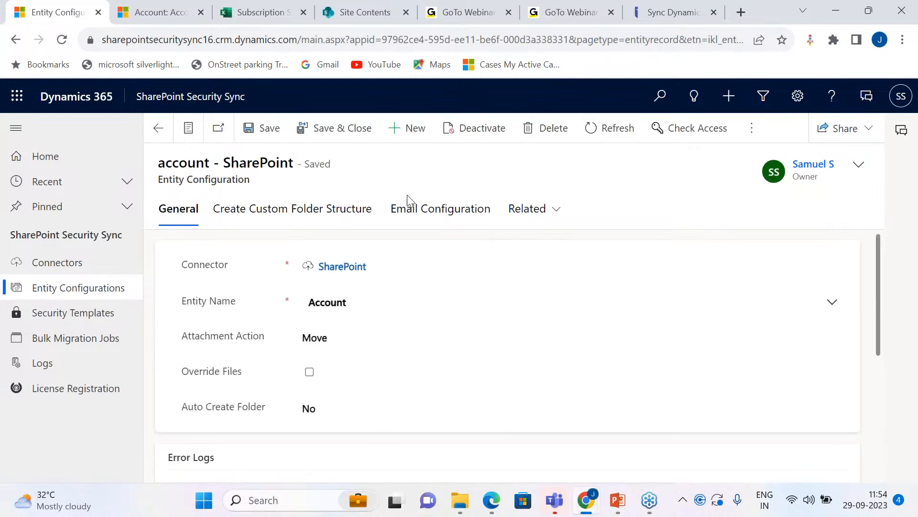
pyautogui.click(296, 213)
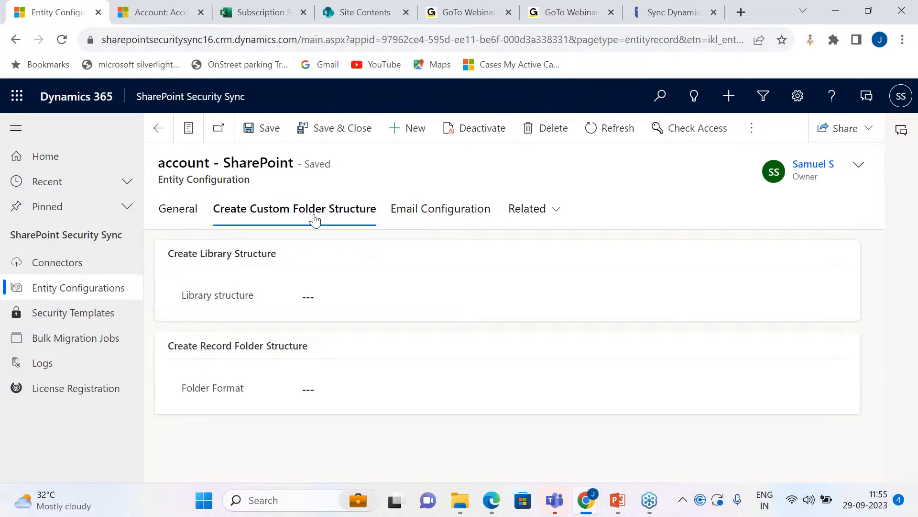
# Step: Set the account configuration's library structure to By Period with a Monthly period type and the MMM yyyy date format
pyautogui.click(419, 298)
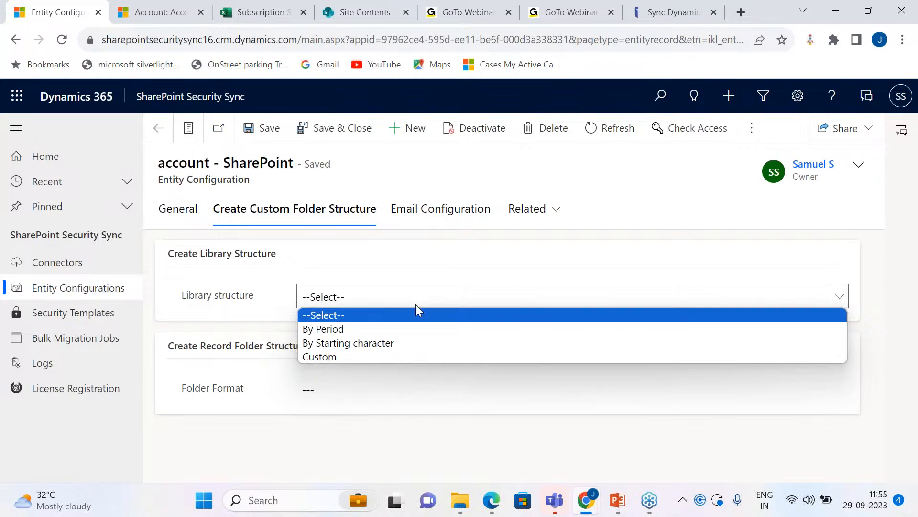
pyautogui.click(398, 330)
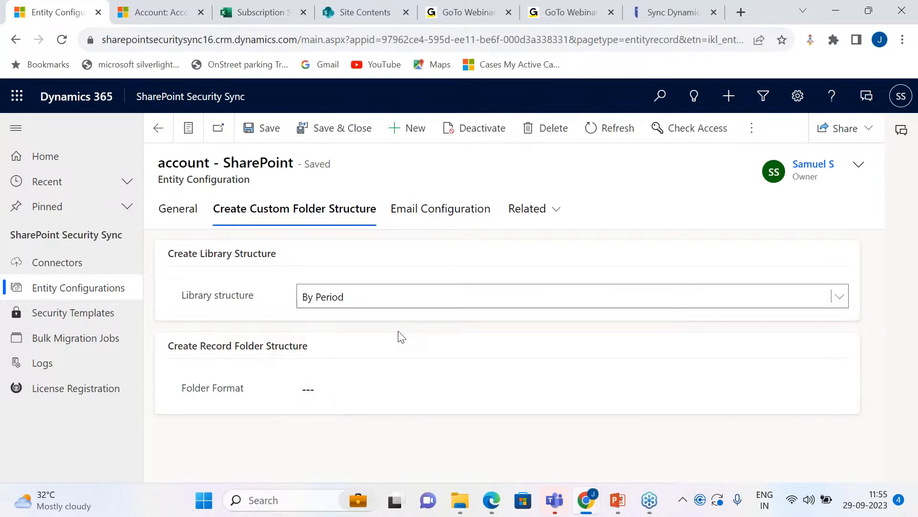
pyautogui.click(401, 331)
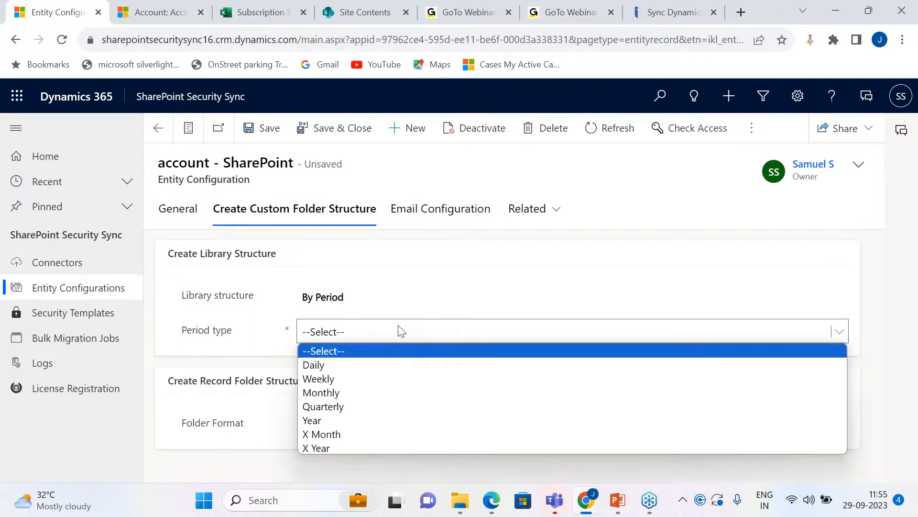
pyautogui.click(386, 393)
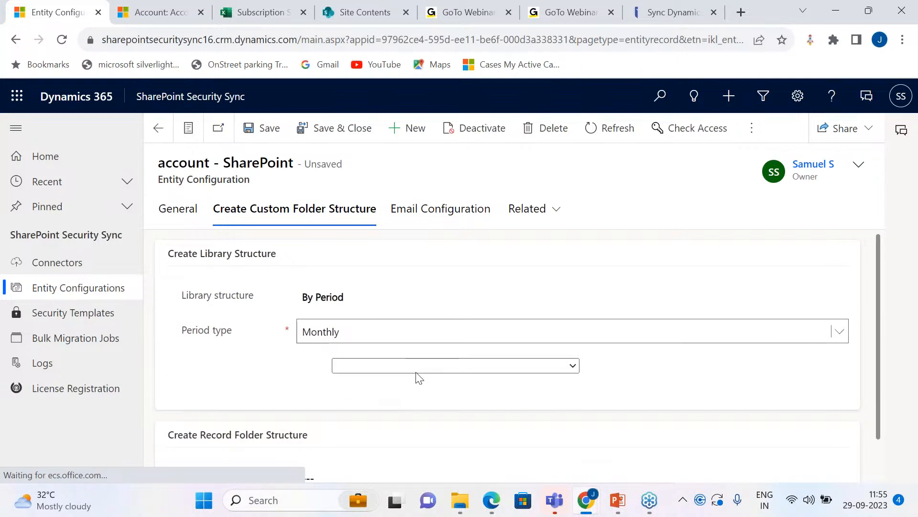
pyautogui.scroll(-1, 419, 378)
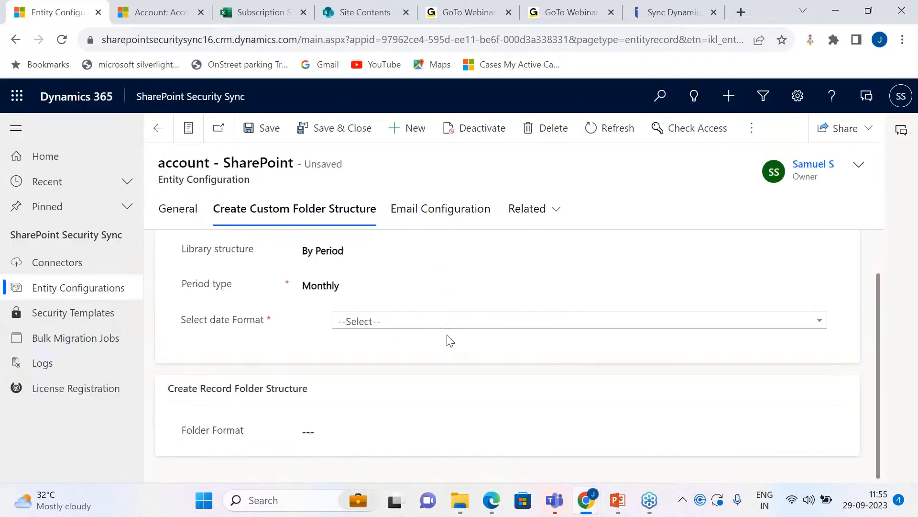
pyautogui.click(441, 323)
pyautogui.click(420, 393)
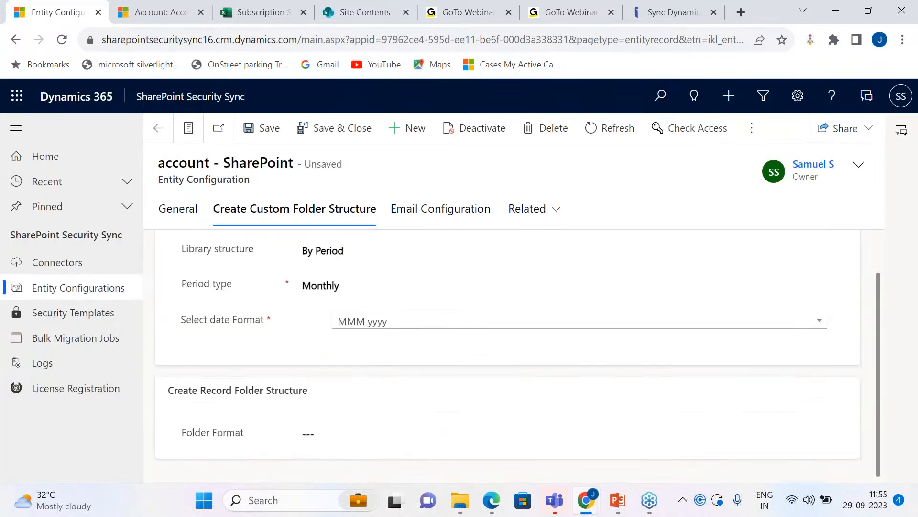
# Step: Try starting a record folder format with a brace, leave Folder Format empty, and save the account entity configuration
pyautogui.click(386, 432)
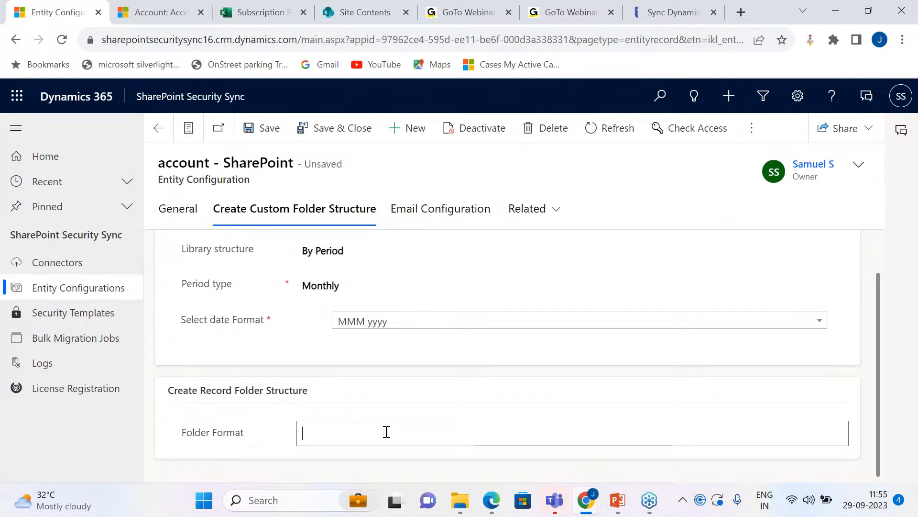
pyautogui.write('{')
pyautogui.write('{')
pyautogui.press('BackSpace')
pyautogui.scroll(1, 459, 411)
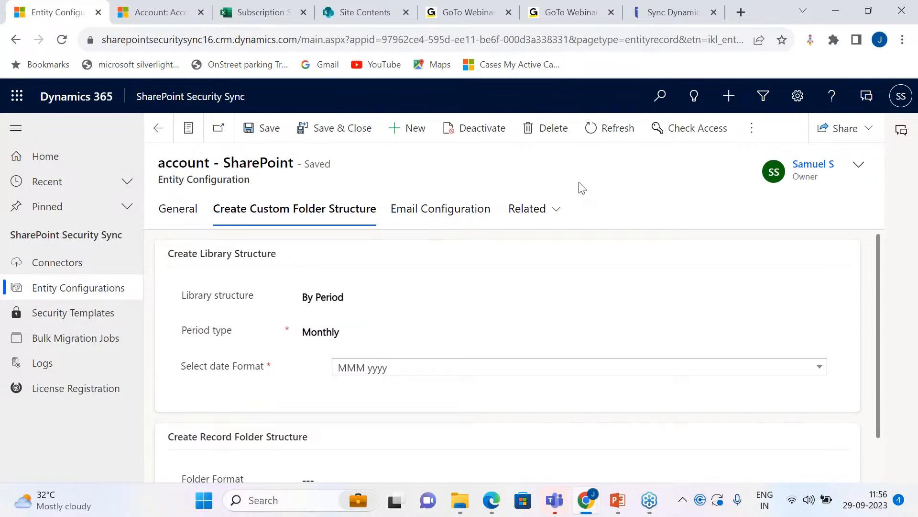
# Step: Create and save a new Sales Hub account named Manchester Solution
pyautogui.click(160, 8)
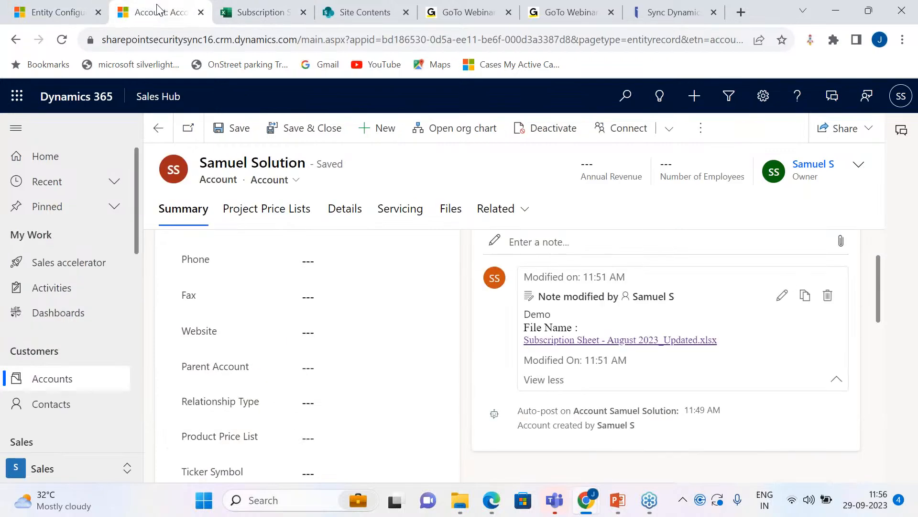
pyautogui.click(158, 128)
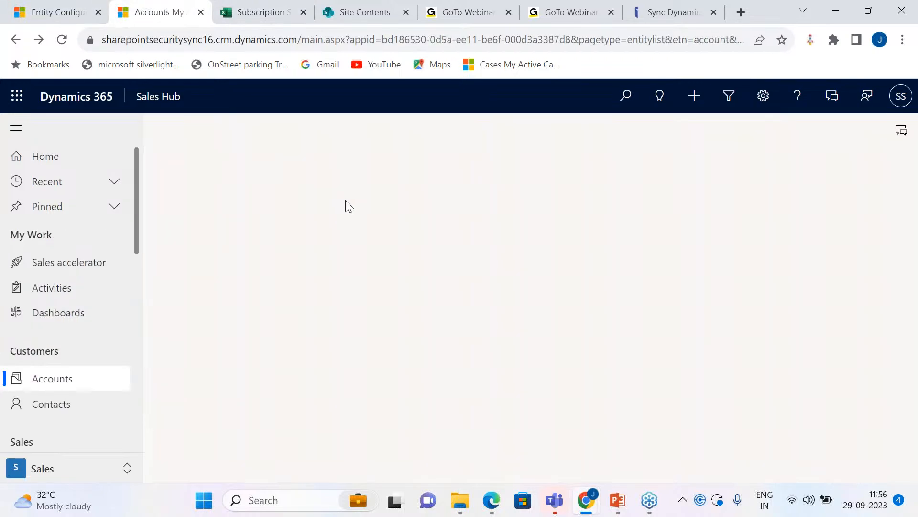
pyautogui.click(379, 129)
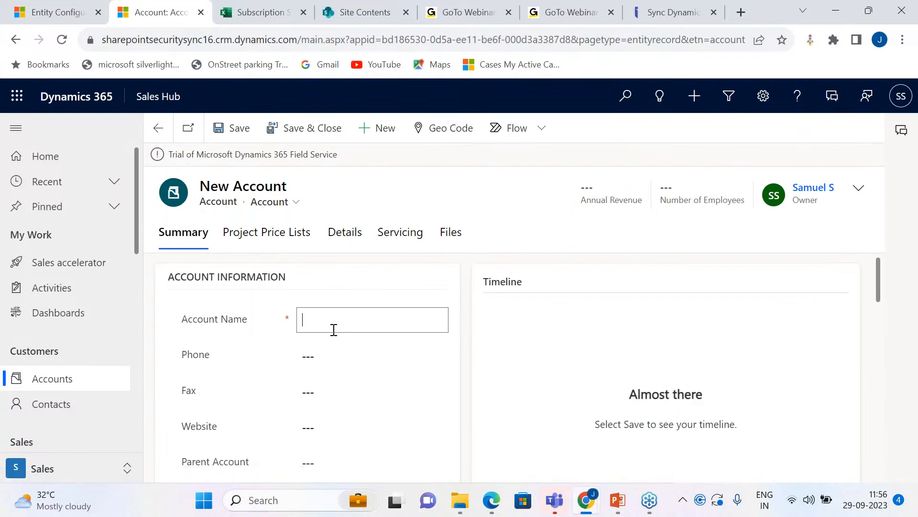
pyautogui.write('Manc')
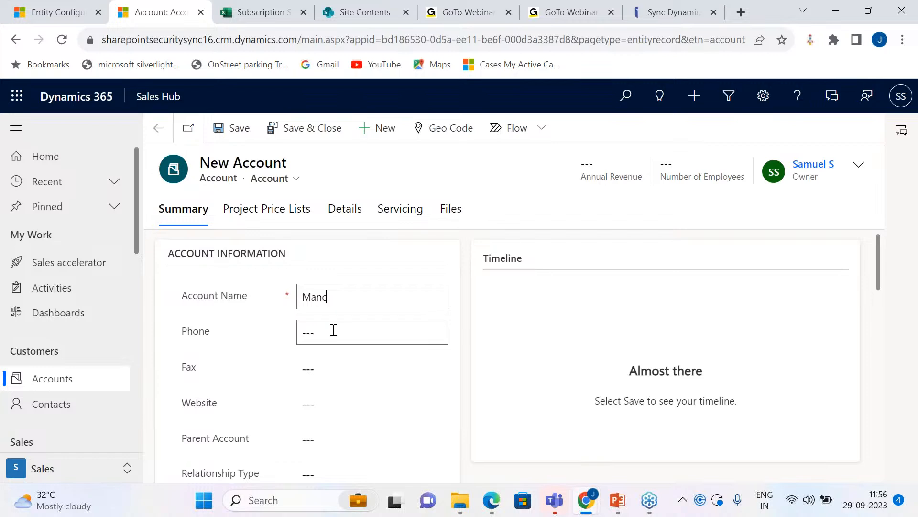
pyautogui.write('hester Solution')
pyautogui.hotkey('ctrl', 's')
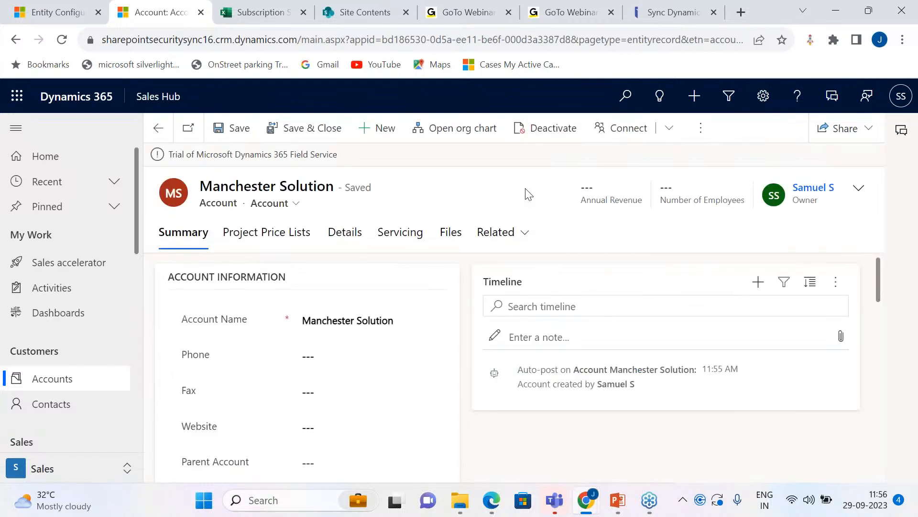
# Step: Open Attach2Dynamics for the Manchester Solution account and open the account's folder in SharePoint
pyautogui.scroll(10, 528, 331)
pyautogui.click(701, 128)
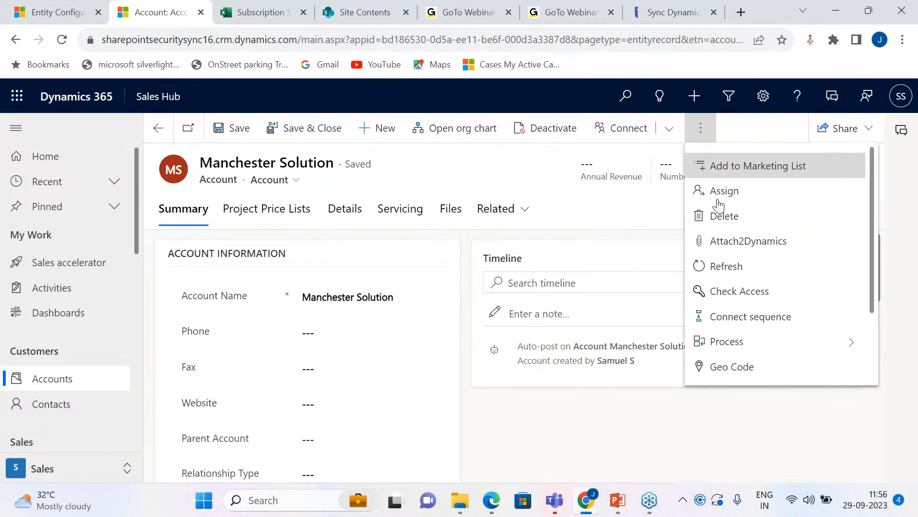
pyautogui.click(749, 244)
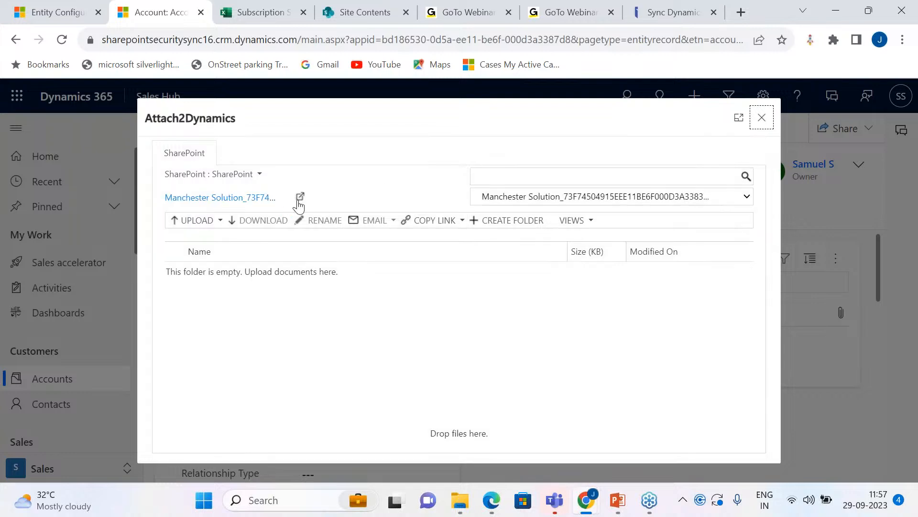
pyautogui.click(300, 198)
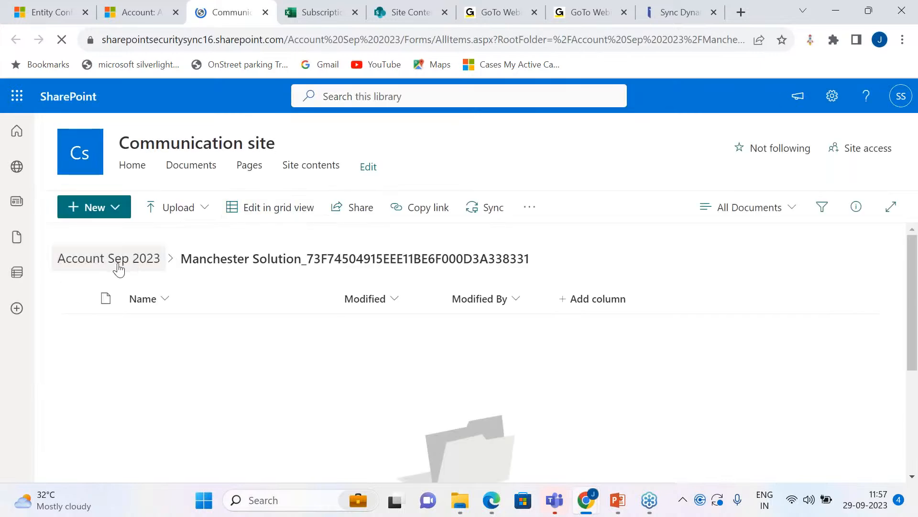
# Step: Examine the Account Sep 2023 library, locate it in the Communication site's contents, and reopen it
pyautogui.click(97, 267)
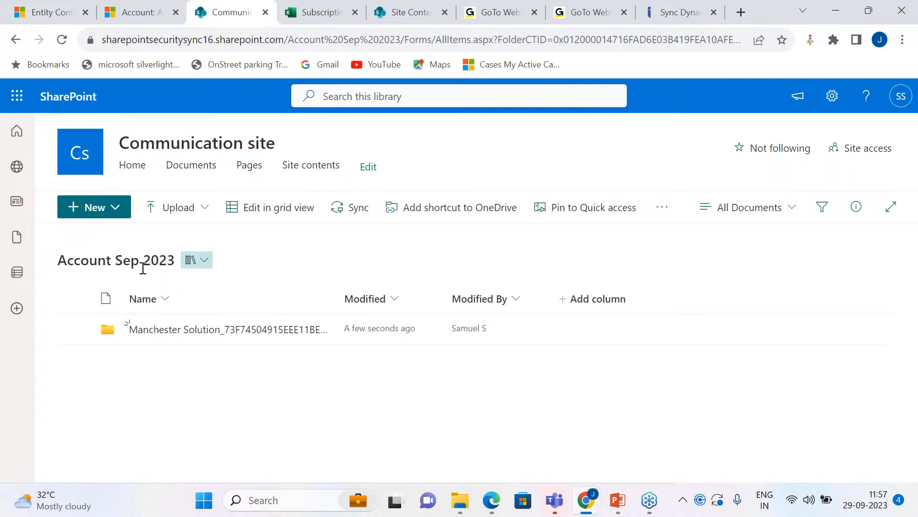
pyautogui.click(296, 166)
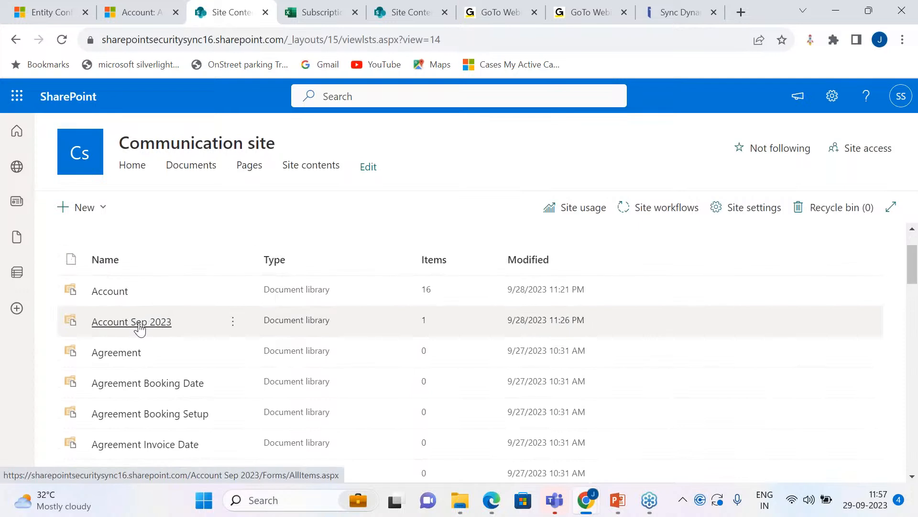
pyautogui.click(139, 325)
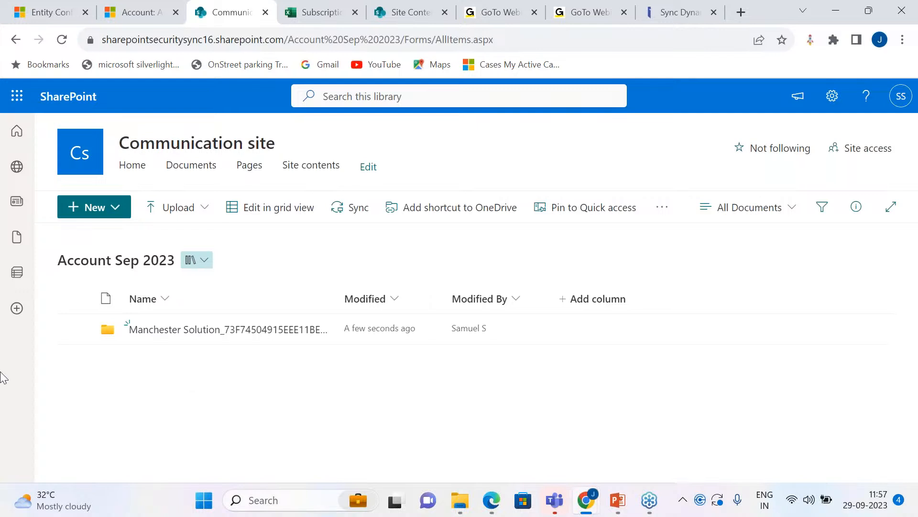
# Step: Revisit the account entity configuration, switch to the incognito Sales Hub window, and check which user is signed in
pyautogui.click(41, 10)
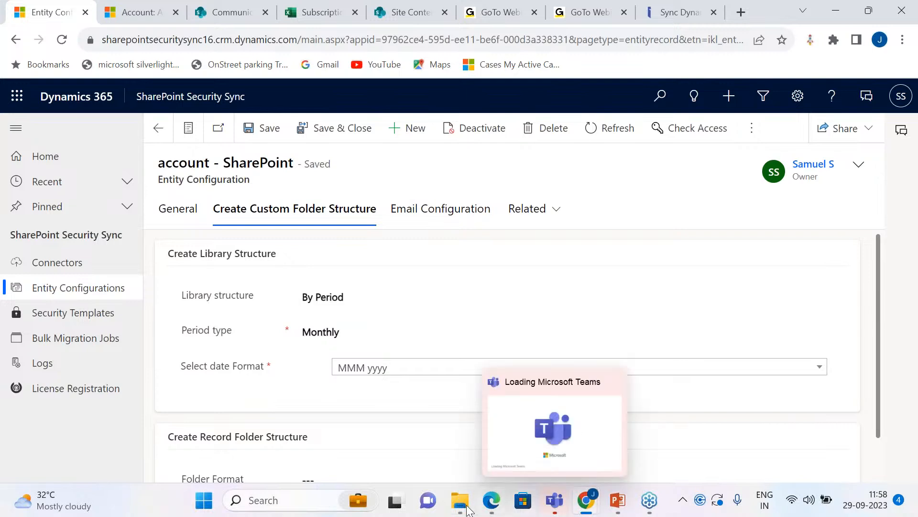
pyautogui.moveTo(499, 506)
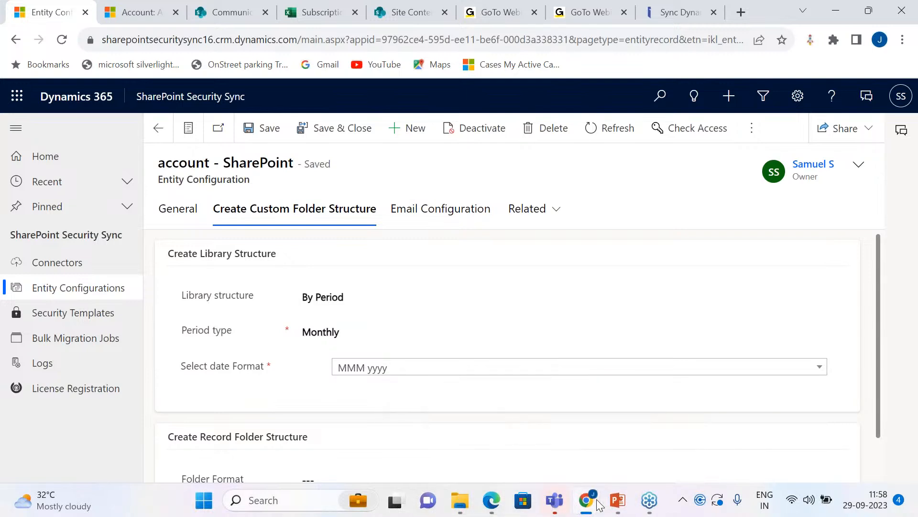
pyautogui.moveTo(587, 500)
pyautogui.click(629, 445)
pyautogui.click(901, 96)
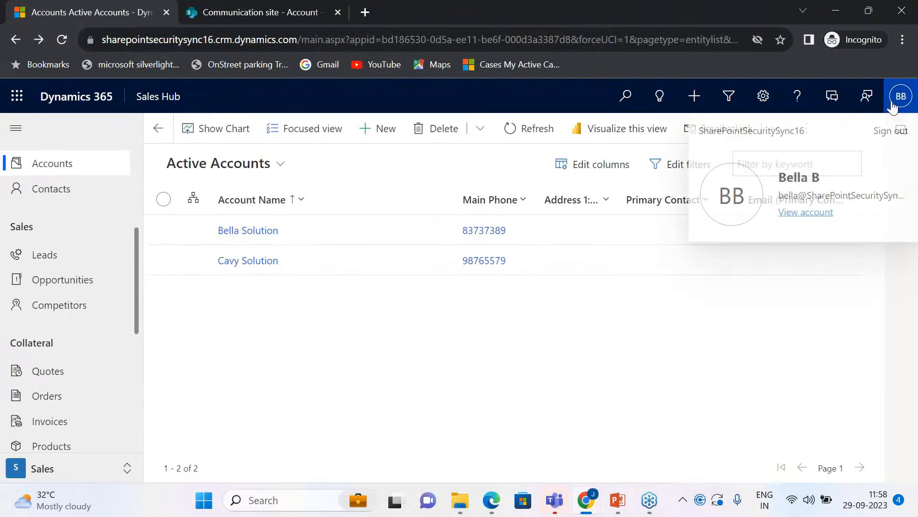
pyautogui.click(739, 330)
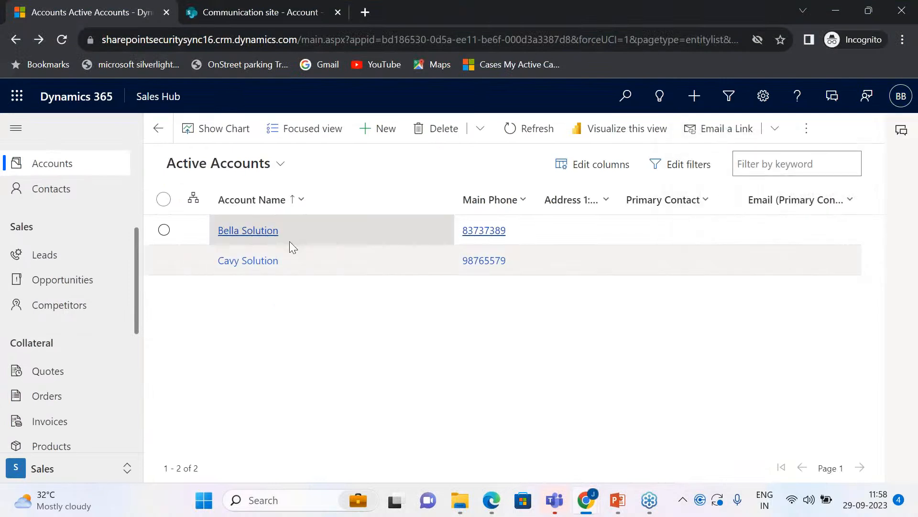
# Step: Open the Bella Solution account, dismiss the error dialog, and open Attach2Dynamics for the account
pyautogui.click(248, 231)
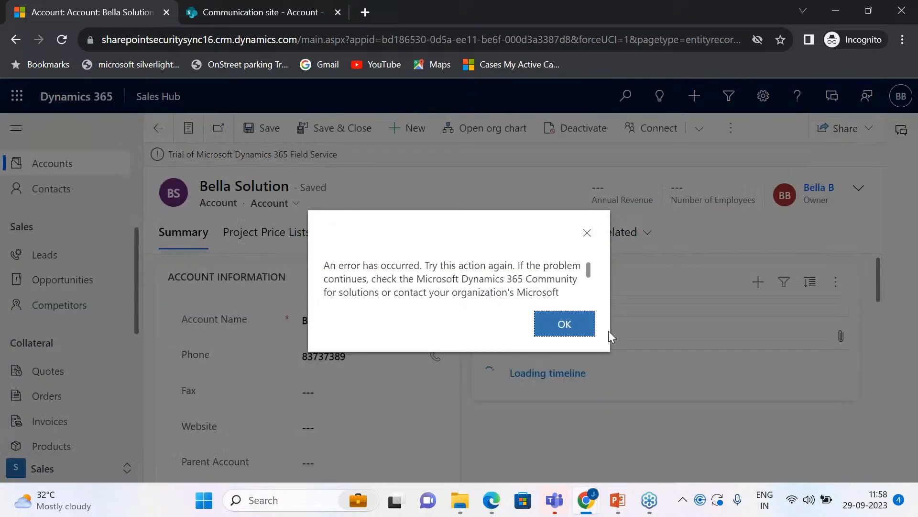
pyautogui.click(591, 331)
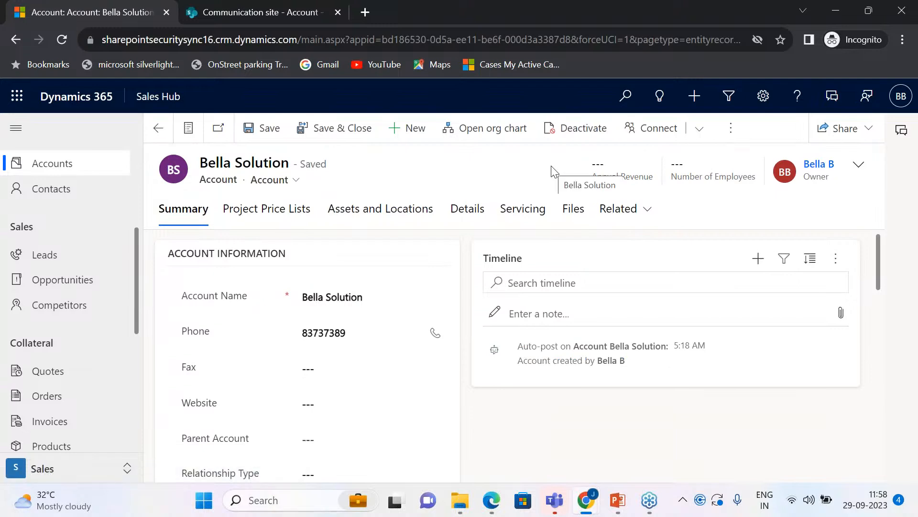
pyautogui.click(730, 128)
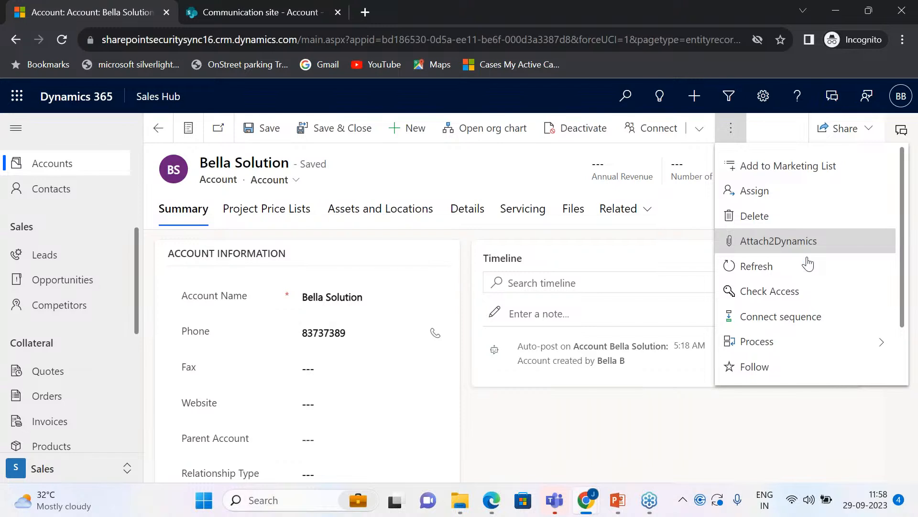
pyautogui.click(807, 254)
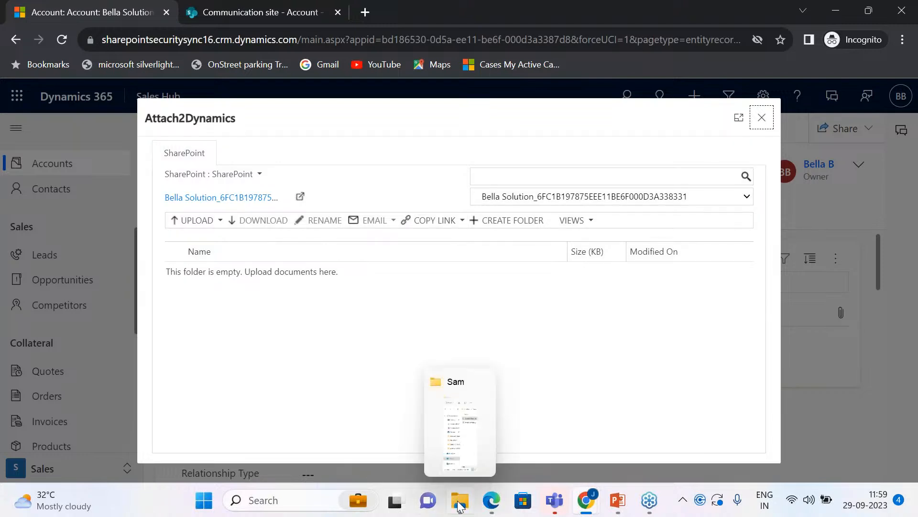
# Step: Upload the Sam folder from the local SharePoint folder into the Bella Solution account's SharePoint folder
pyautogui.click(460, 500)
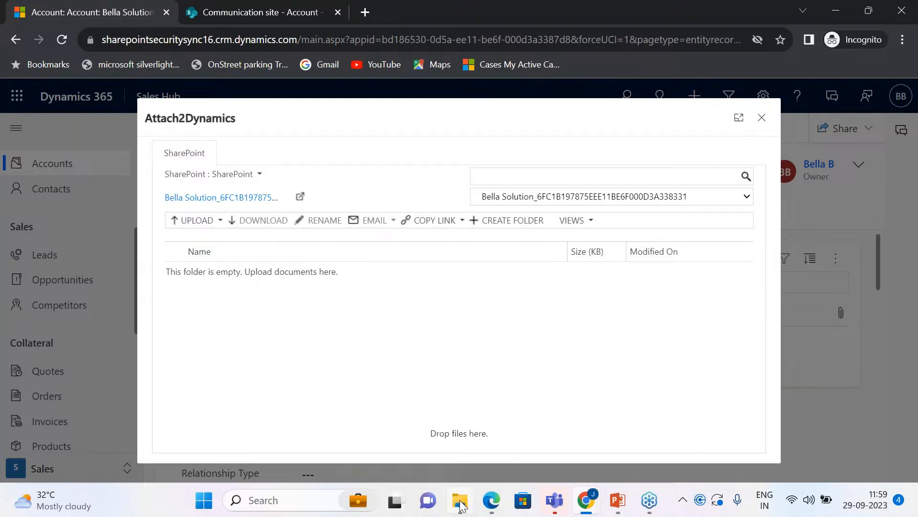
pyautogui.click(691, 271)
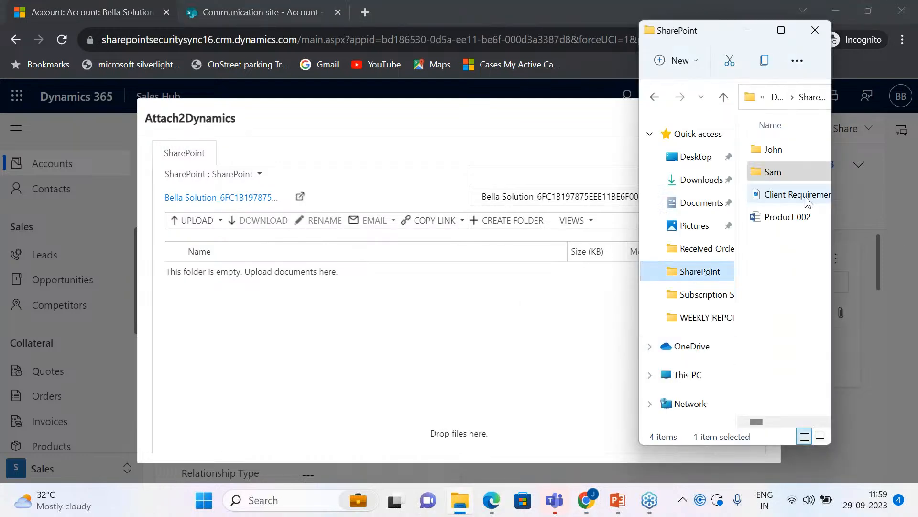
pyautogui.moveTo(775, 175); pyautogui.dragTo(454, 290)
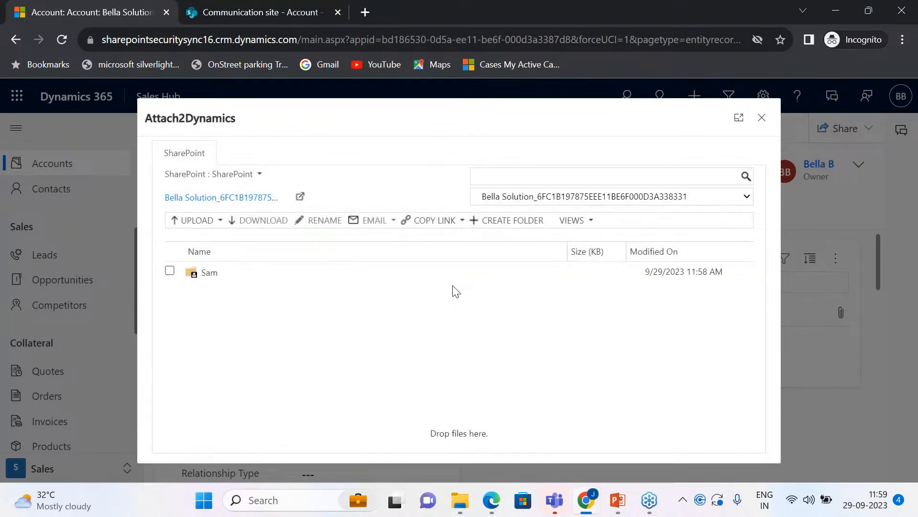
# Step: Create an email with Competitors List.xlsx from the Sam folder as its attachment, and open the blocked pop-up
pyautogui.click(206, 274)
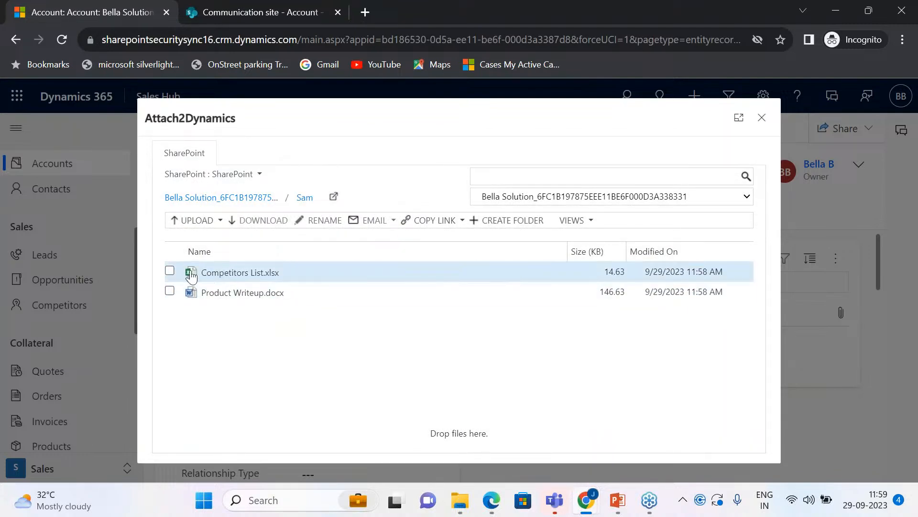
pyautogui.click(171, 271)
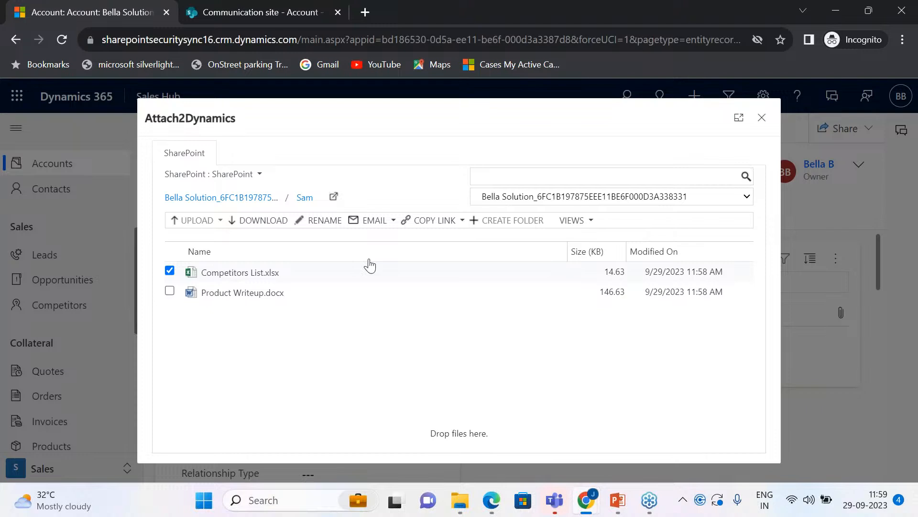
pyautogui.click(379, 221)
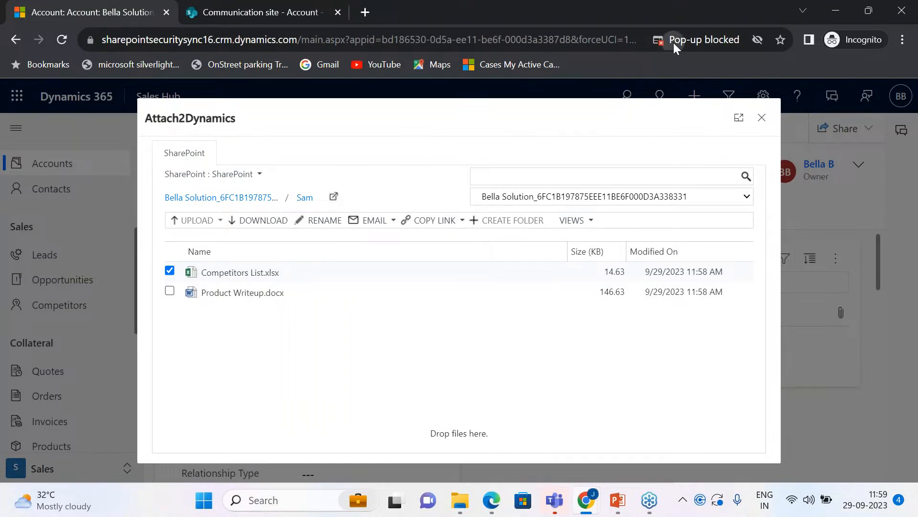
pyautogui.click(673, 42)
pyautogui.click(702, 95)
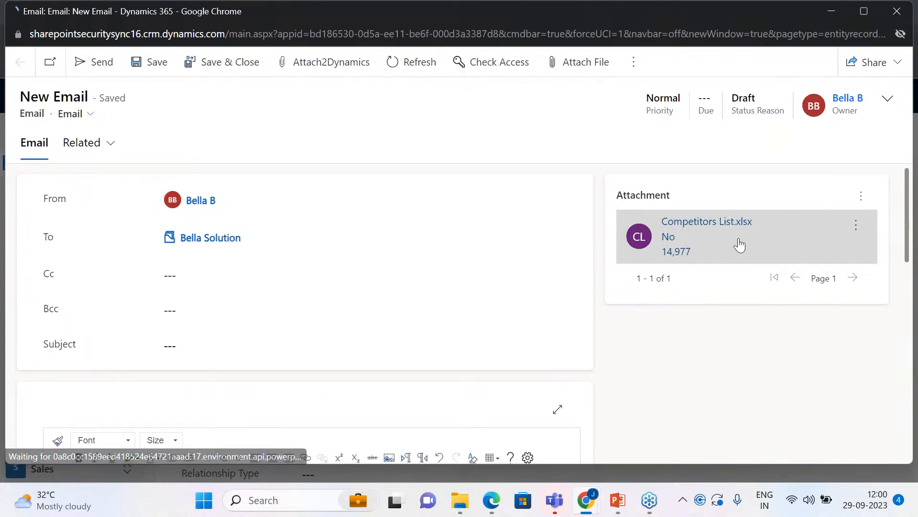
# Step: Review the draft email's recipient, body and attachment, and close the email window
pyautogui.scroll(-2, 373, 340)
pyautogui.scroll(2, 346, 332)
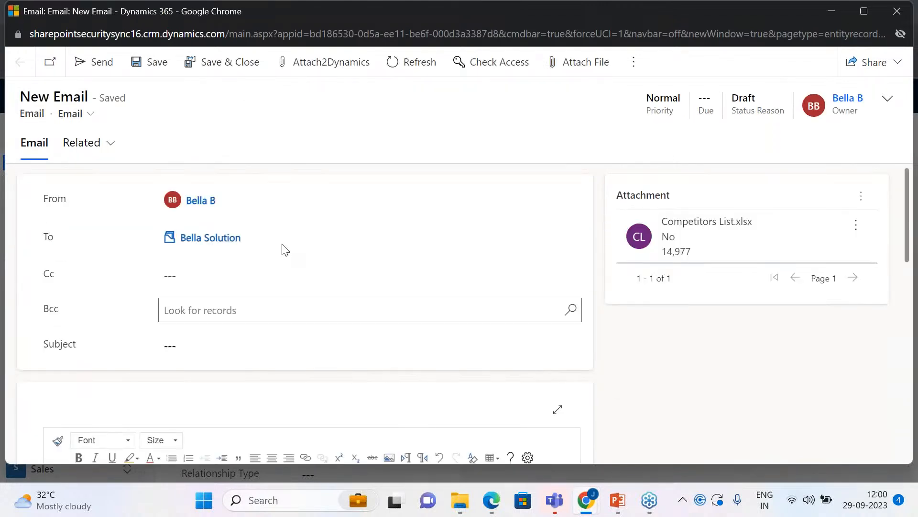
pyautogui.click(600, 314)
pyautogui.click(897, 11)
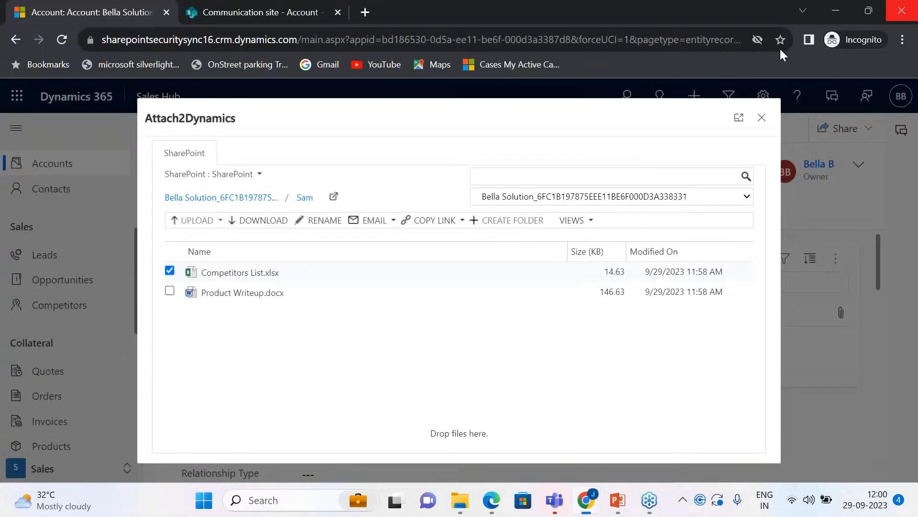
# Step: Check the link-copying options for Competitors List.xlsx, deselect the file, and view the Create folder dialog before closing it
pyautogui.click(431, 224)
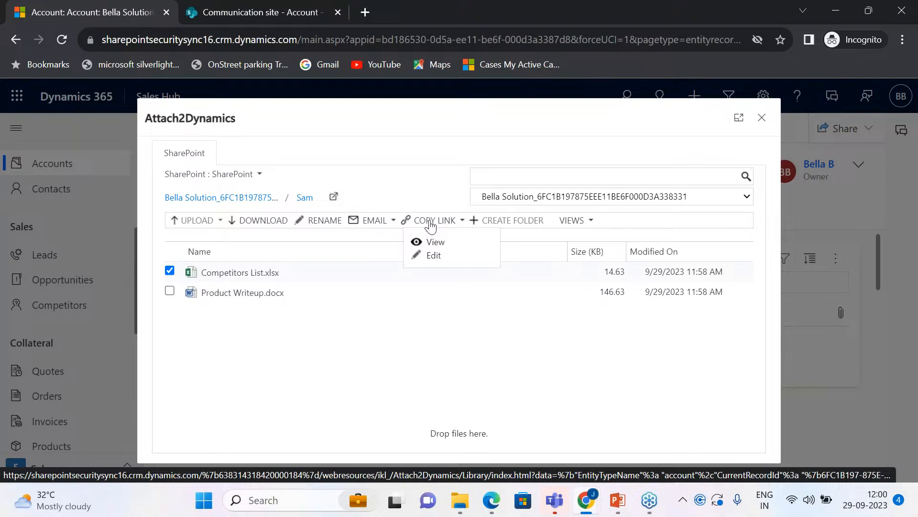
pyautogui.click(409, 353)
pyautogui.click(170, 271)
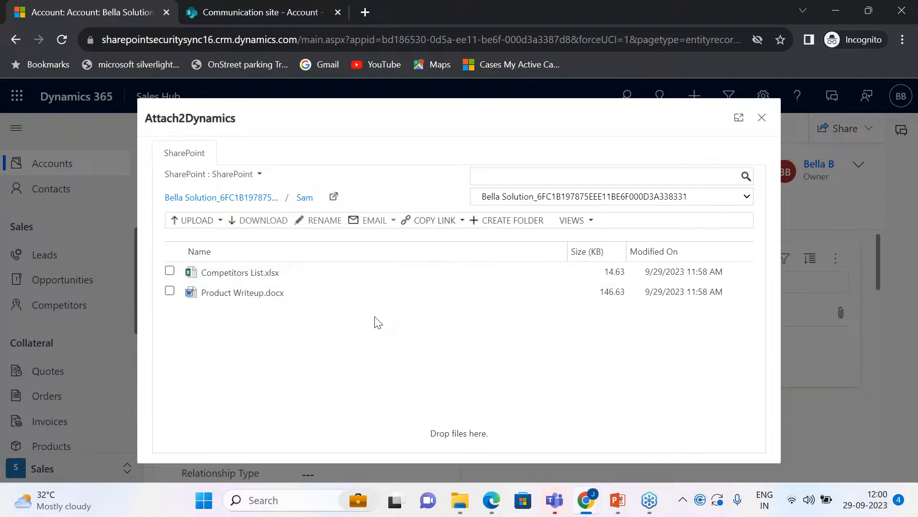
pyautogui.click(500, 221)
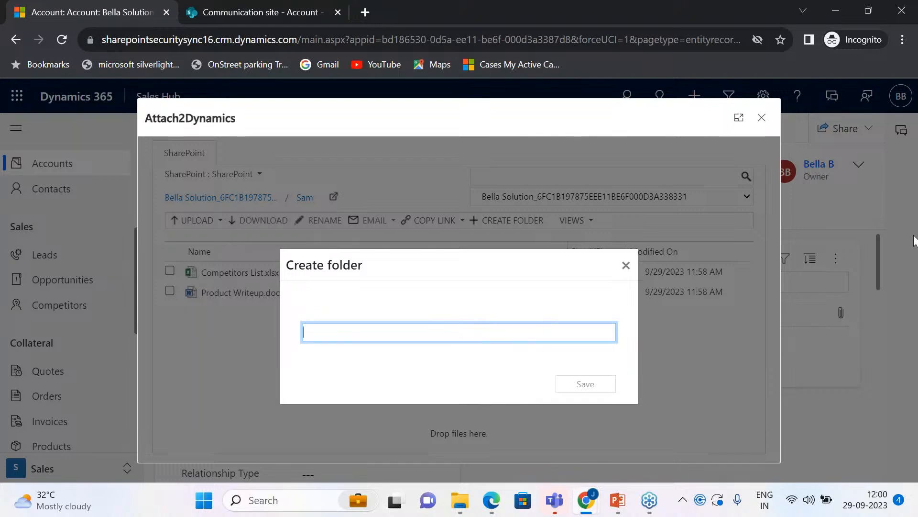
pyautogui.click(627, 265)
# Step: Compare the Sam folder in List View and Thumbnail View, return to List View, and close Attach2Dynamics
pyautogui.click(569, 220)
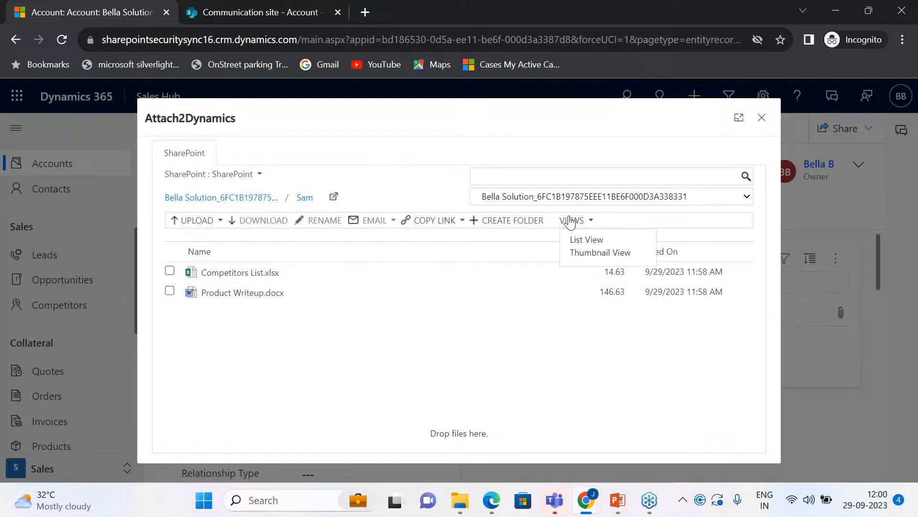
pyautogui.click(585, 239)
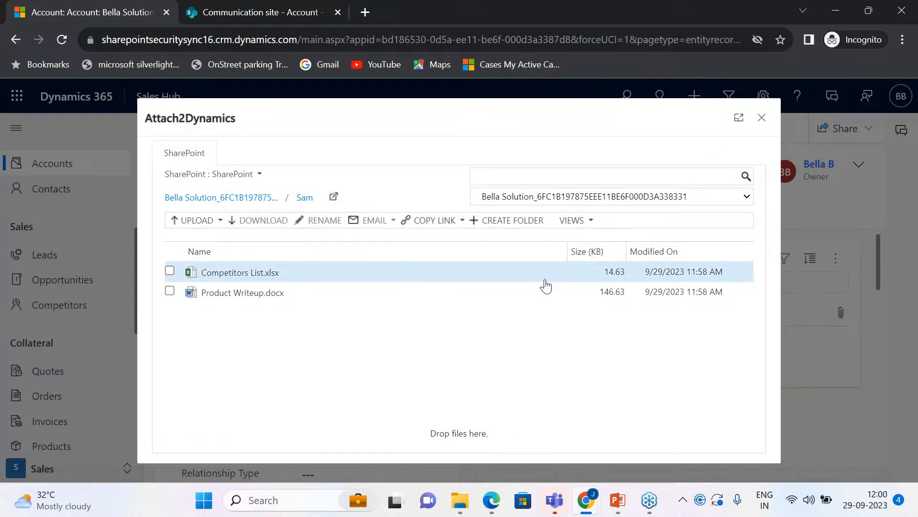
pyautogui.click(570, 221)
pyautogui.click(584, 253)
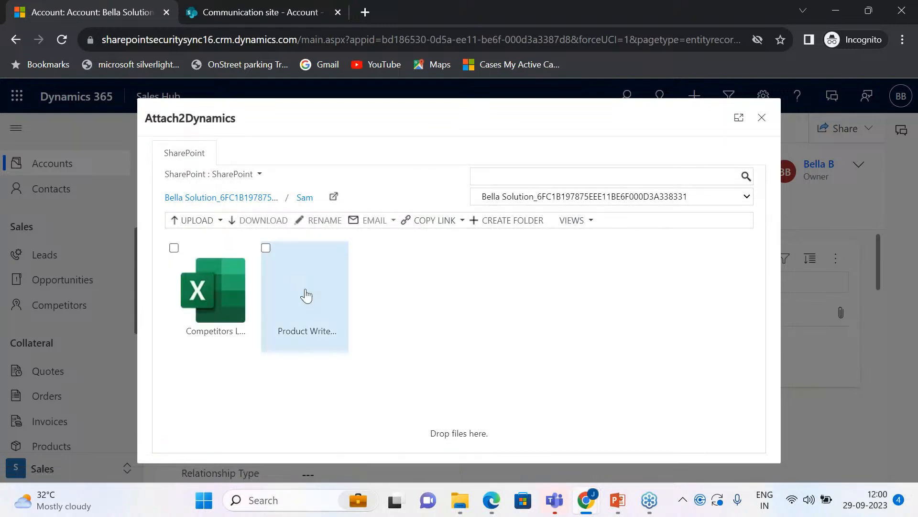
pyautogui.click(576, 222)
pyautogui.click(580, 239)
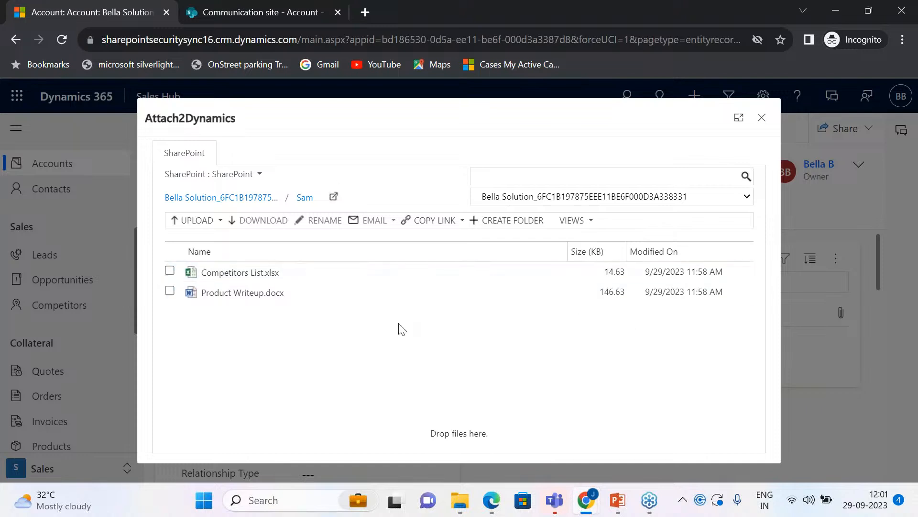
pyautogui.click(762, 118)
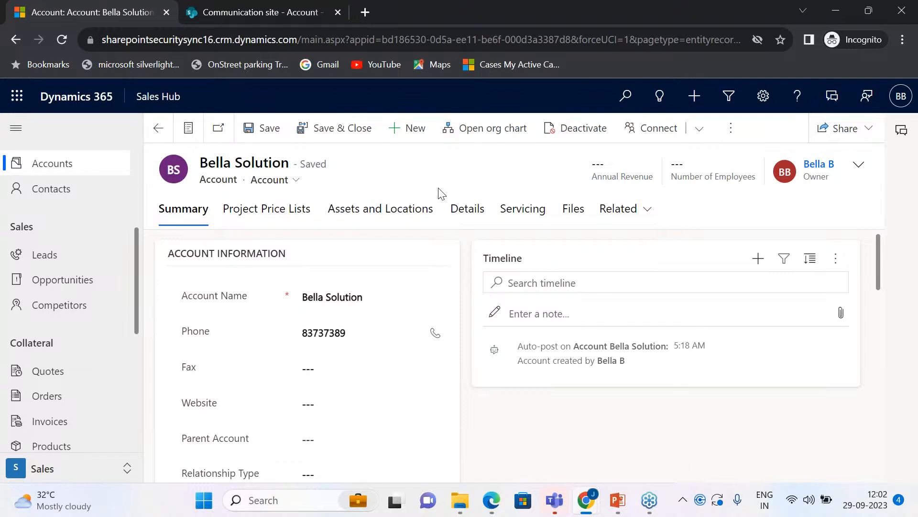
# Step: Open the access management of the Bella Solution account and add the colleague as a user to share it with
pyautogui.click(730, 127)
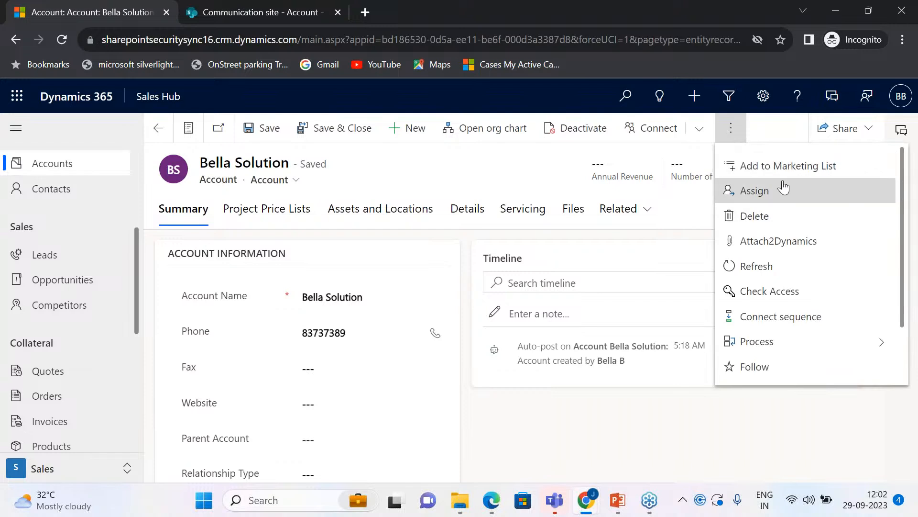
pyautogui.click(841, 130)
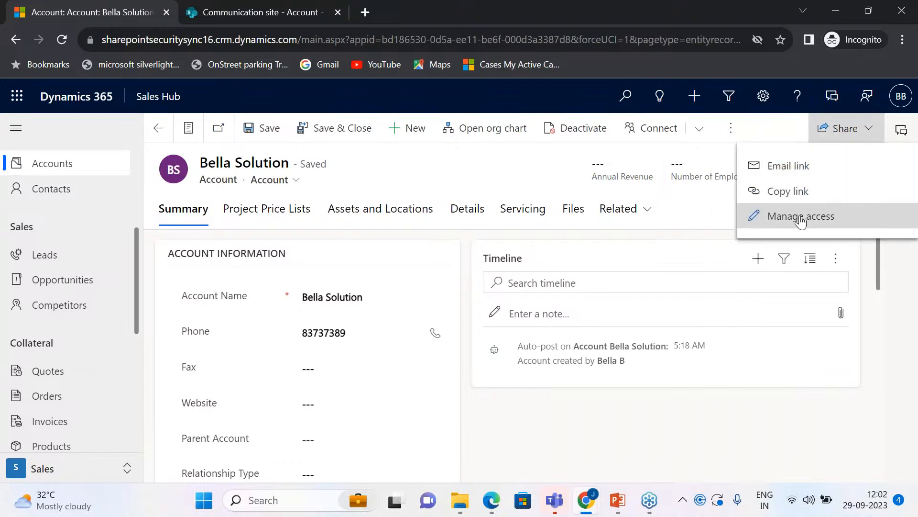
pyautogui.click(779, 213)
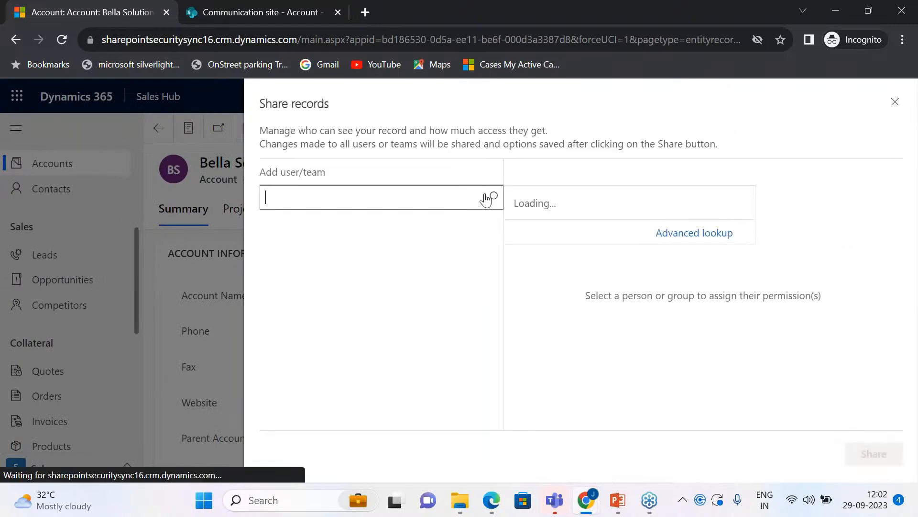
pyautogui.write('bever')
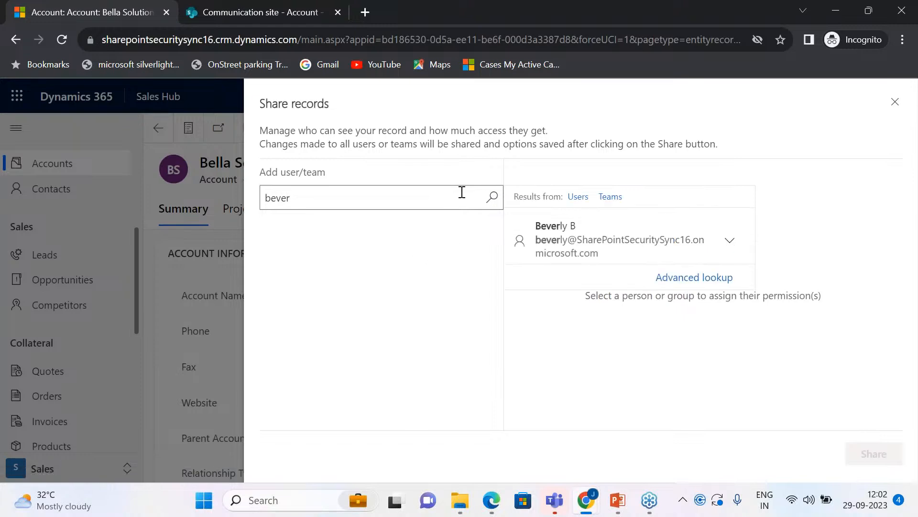
pyautogui.click(580, 244)
pyautogui.click(277, 268)
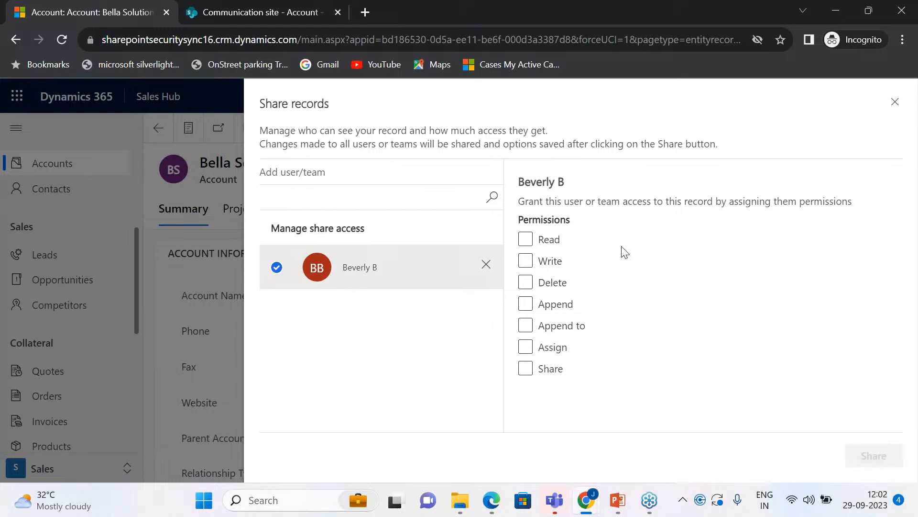
# Step: Share the Bella Solution account with the selected user with only the Read permission and close the sharing pane
pyautogui.click(540, 242)
pyautogui.click(541, 244)
pyautogui.click(558, 268)
pyautogui.click(526, 241)
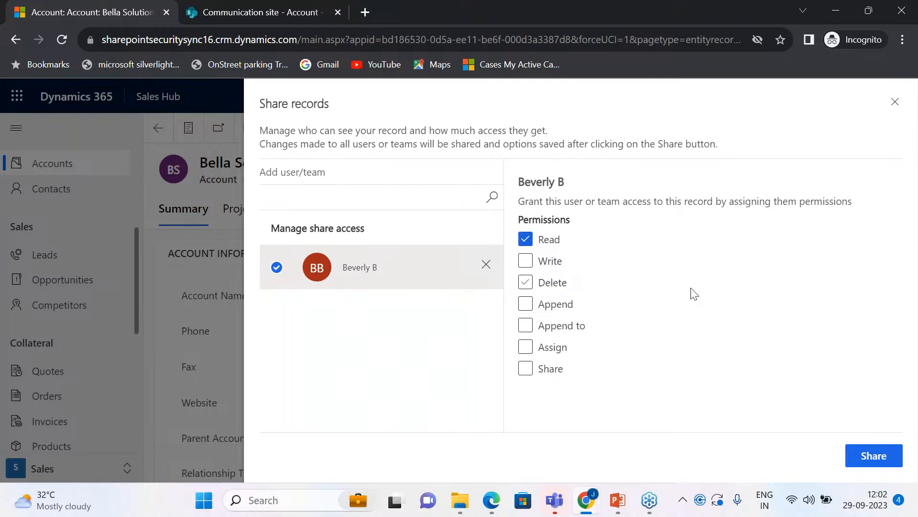
pyautogui.click(869, 468)
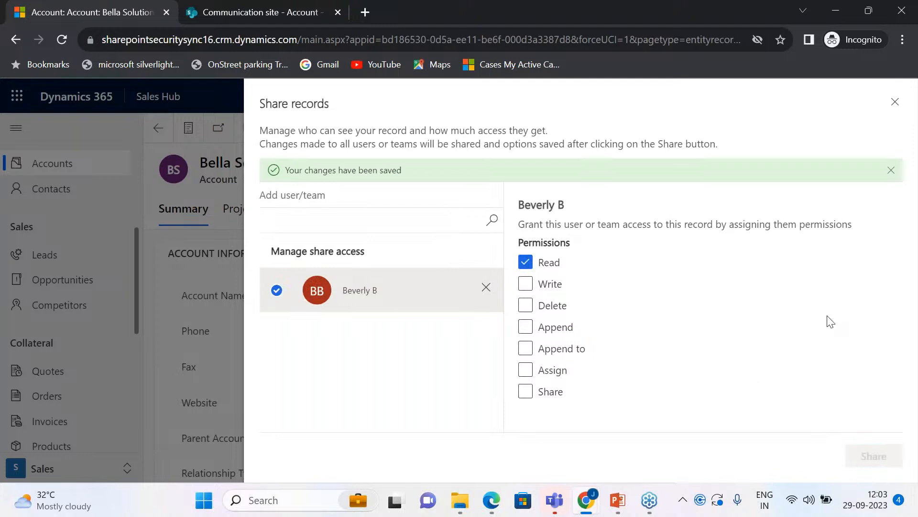
pyautogui.click(894, 102)
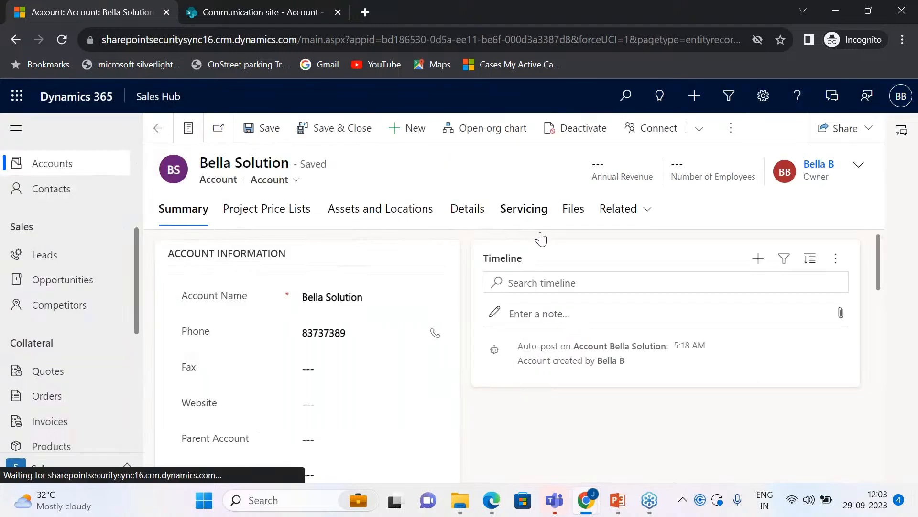
# Step: Switch to the Edge window, show the All Accounts view in Sales Hub, and open the Beverly Solutions account
pyautogui.click(493, 500)
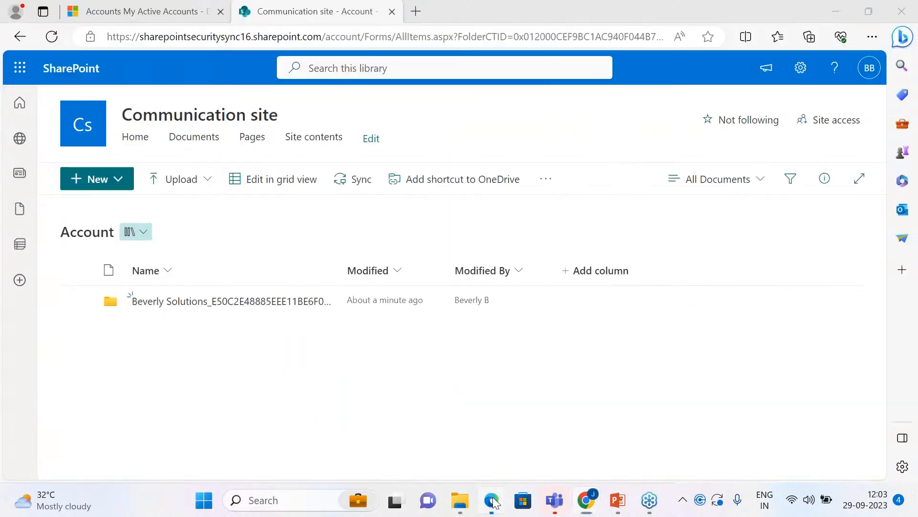
pyautogui.click(172, 11)
pyautogui.click(219, 139)
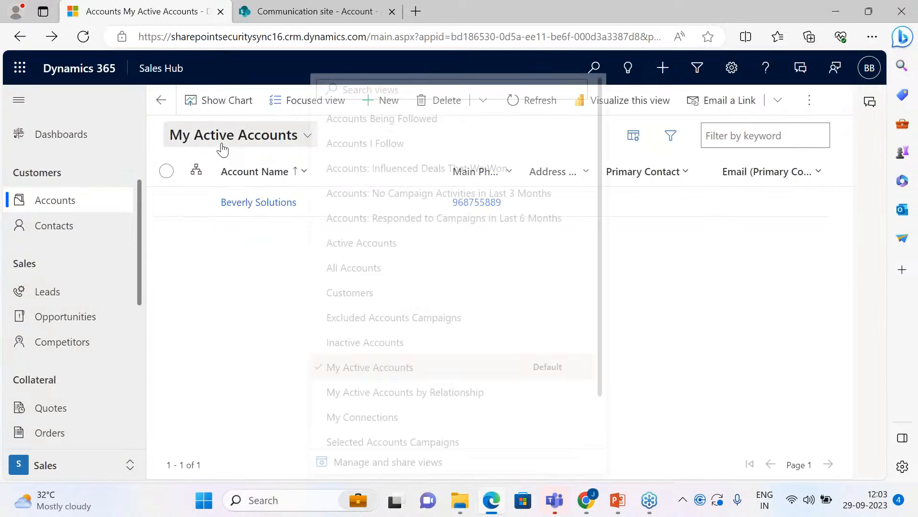
pyautogui.click(366, 242)
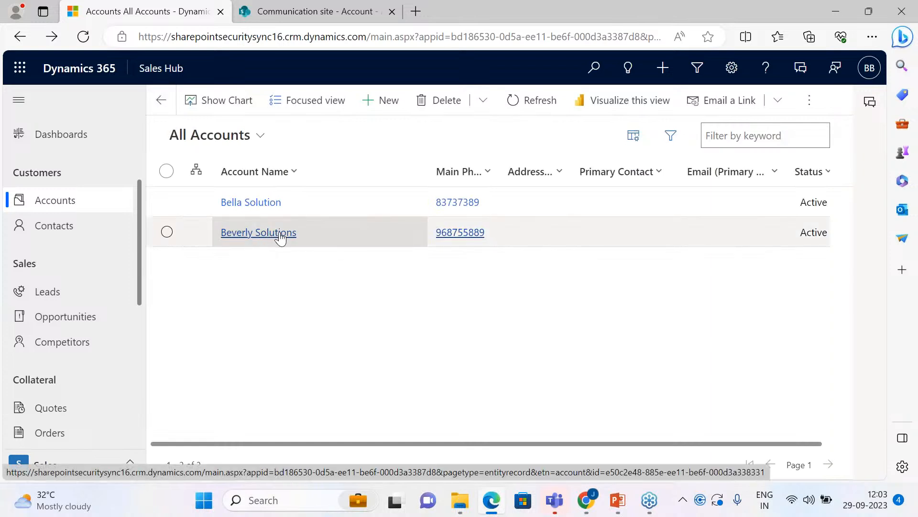
pyautogui.click(280, 238)
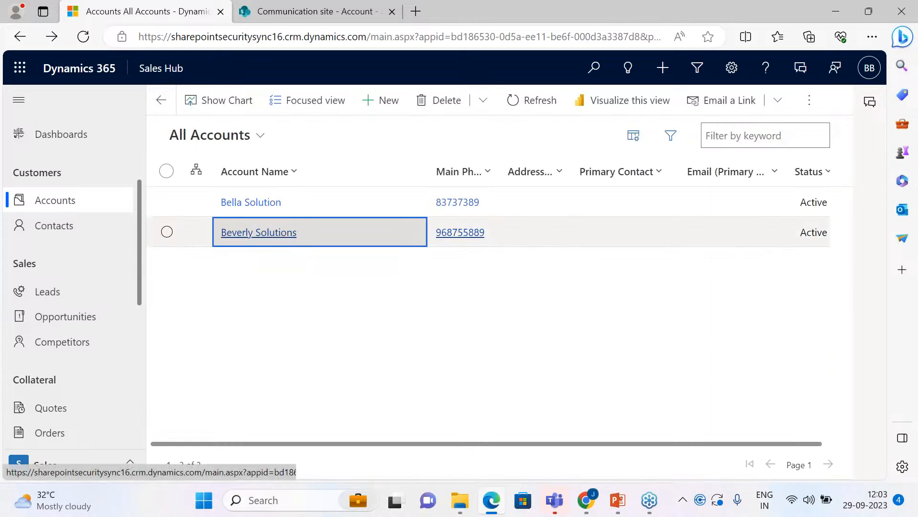
# Step: Refresh the Communication site's Account library to check the shared folders, and return to the Beverly Solutions account, dismissing the error dialog
pyautogui.click(306, 11)
pyautogui.click(52, 36)
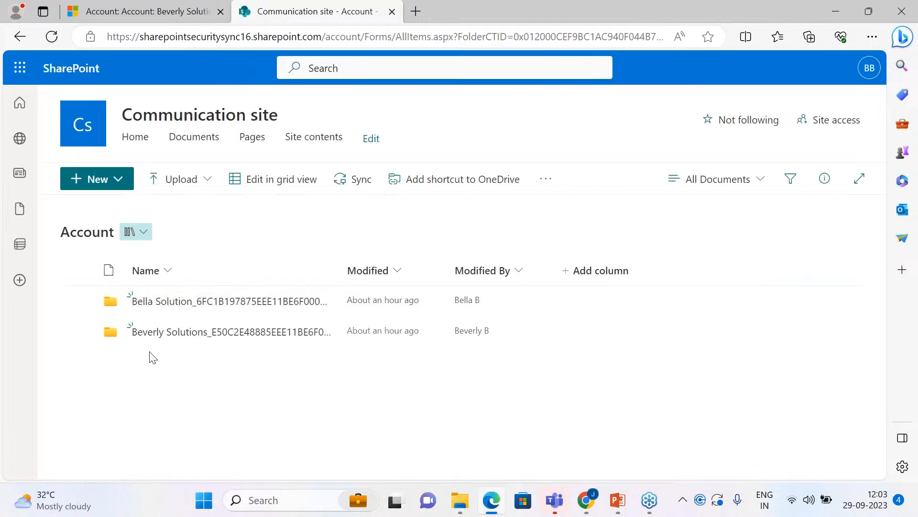
pyautogui.click(144, 11)
pyautogui.click(564, 308)
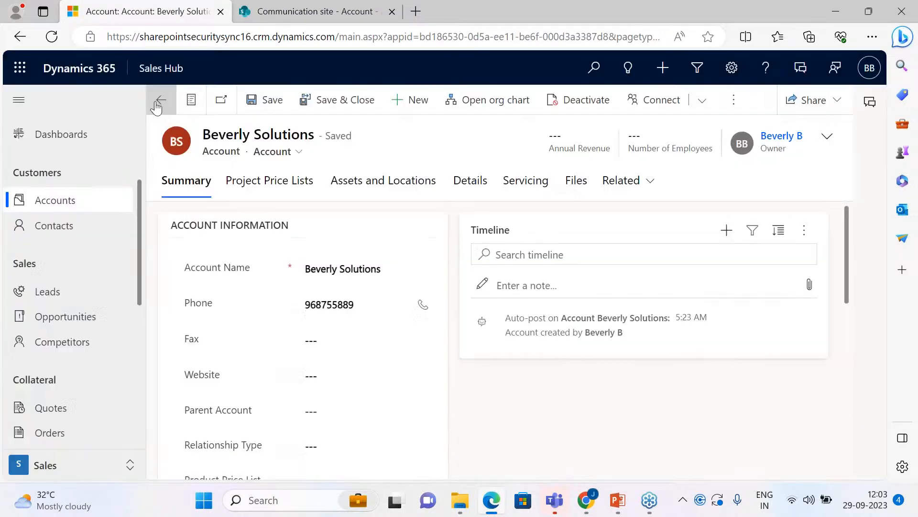
# Step: Open the Bella Solution account from the accounts list and dismiss the error dialog to check the shared access
pyautogui.click(159, 99)
pyautogui.click(258, 203)
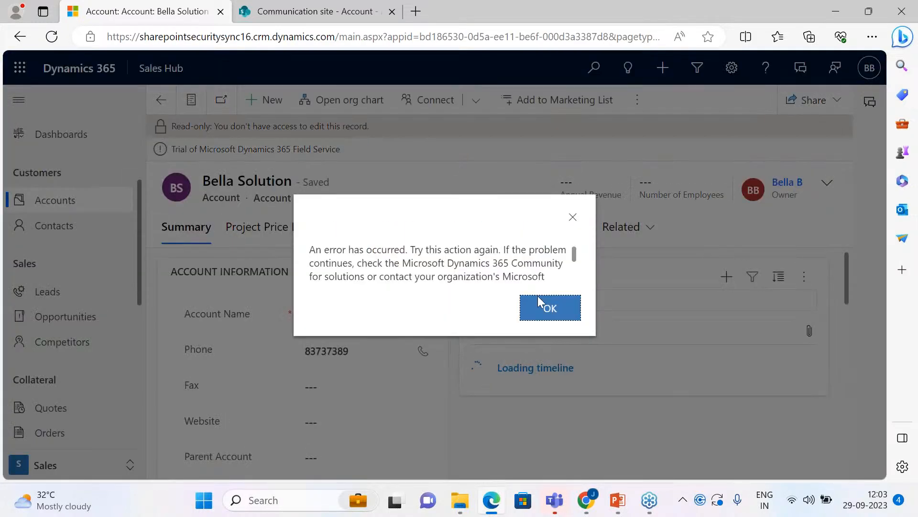
pyautogui.click(549, 308)
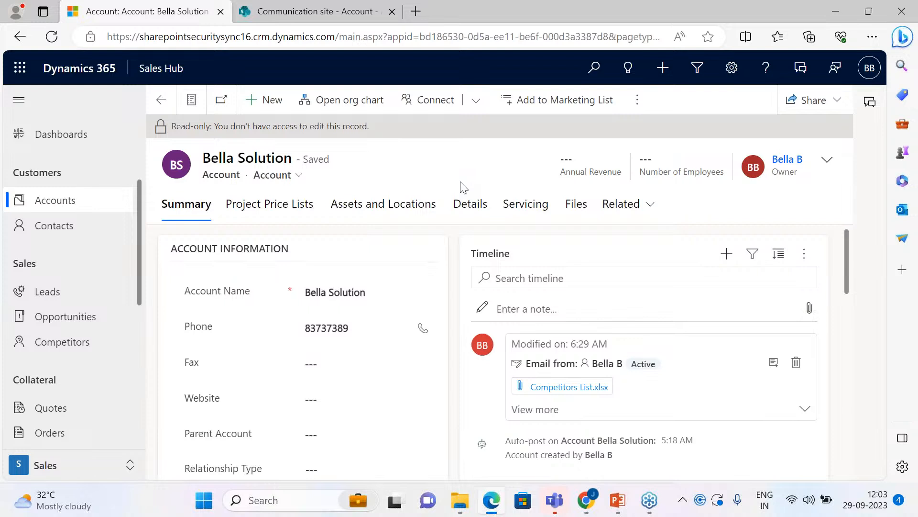
# Step: Reopen the Bella Solution account, dismiss its error dialog, and locate its folder in the SharePoint Account library
pyautogui.click(161, 100)
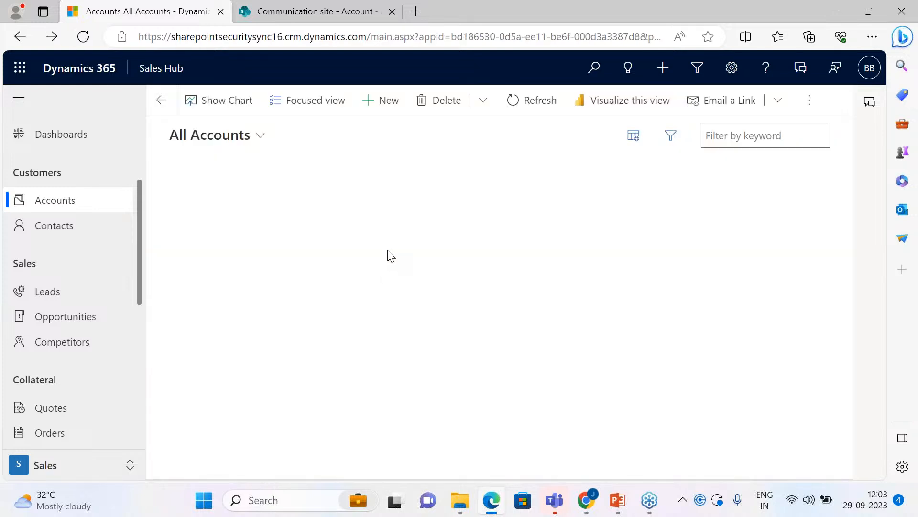
pyautogui.click(252, 202)
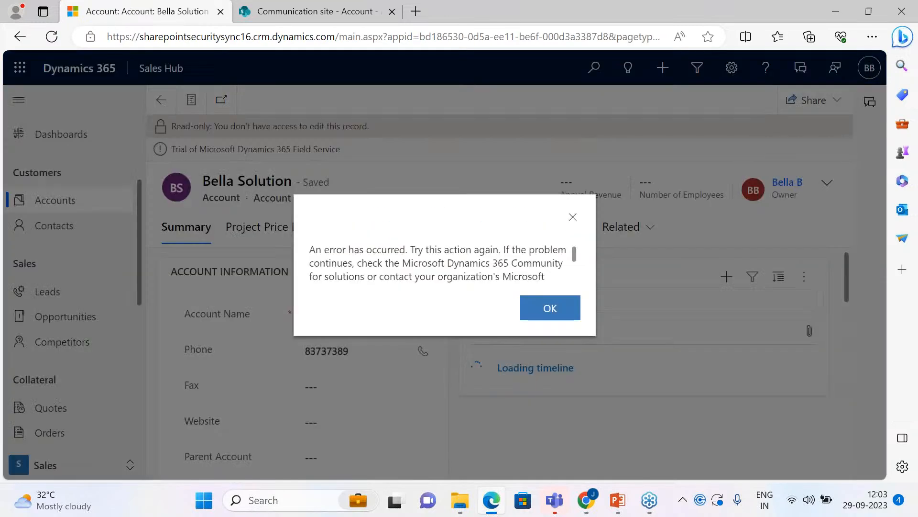
pyautogui.click(550, 308)
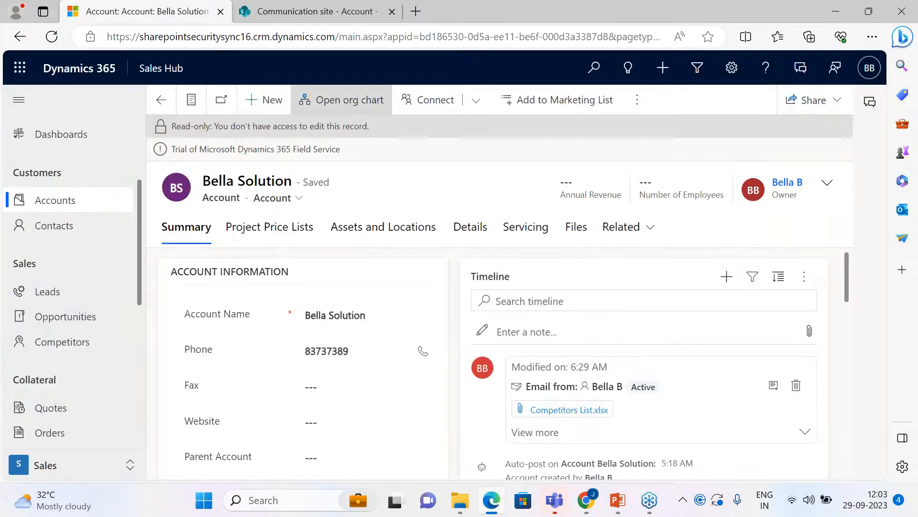
pyautogui.click(311, 11)
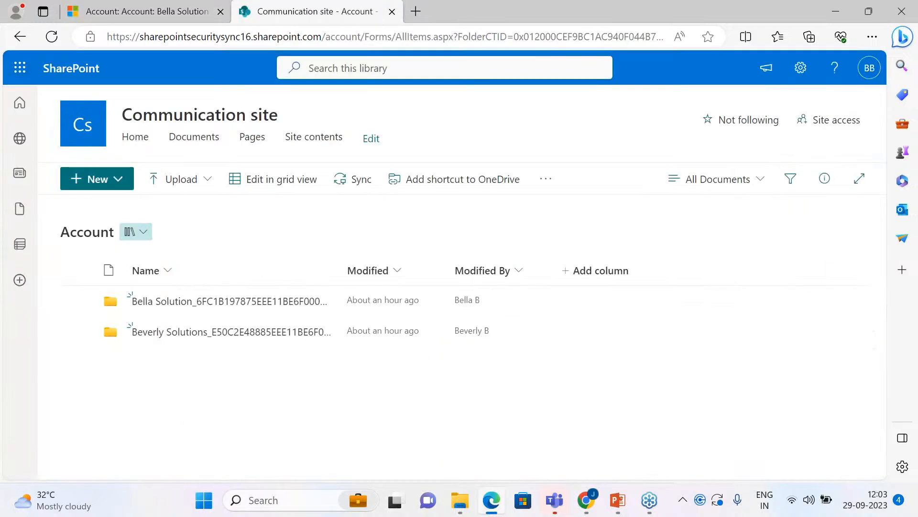
# Step: Open the Bella Solution folder and view Competitors List.xlsx from its subfolder, selecting empty cells to check the editing rights
pyautogui.click(207, 306)
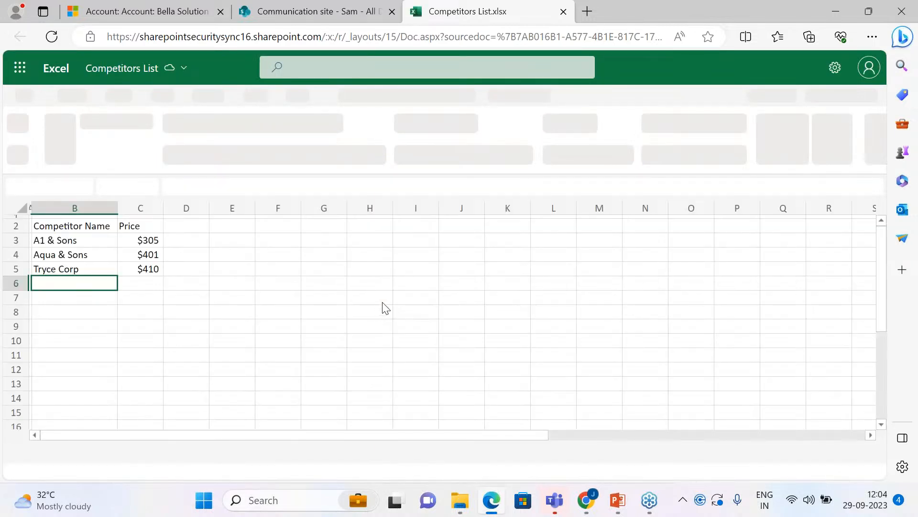
pyautogui.click(290, 270)
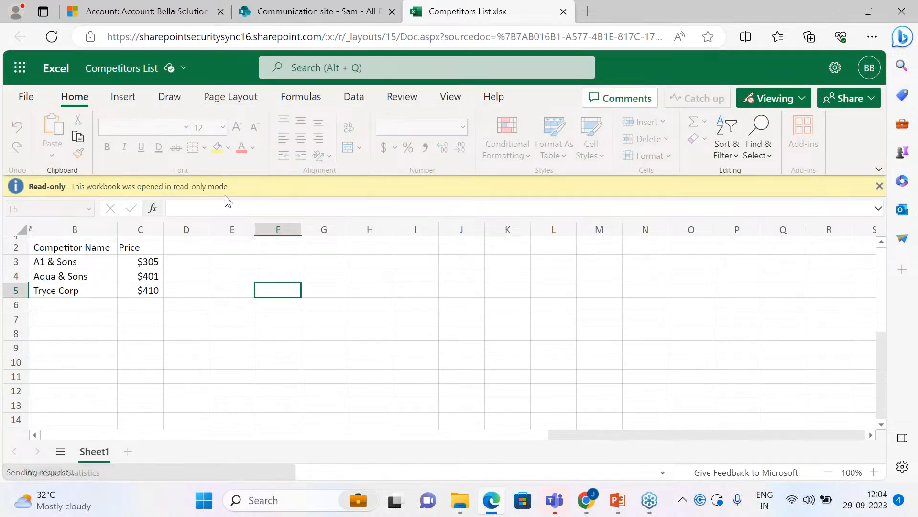
pyautogui.click(362, 306)
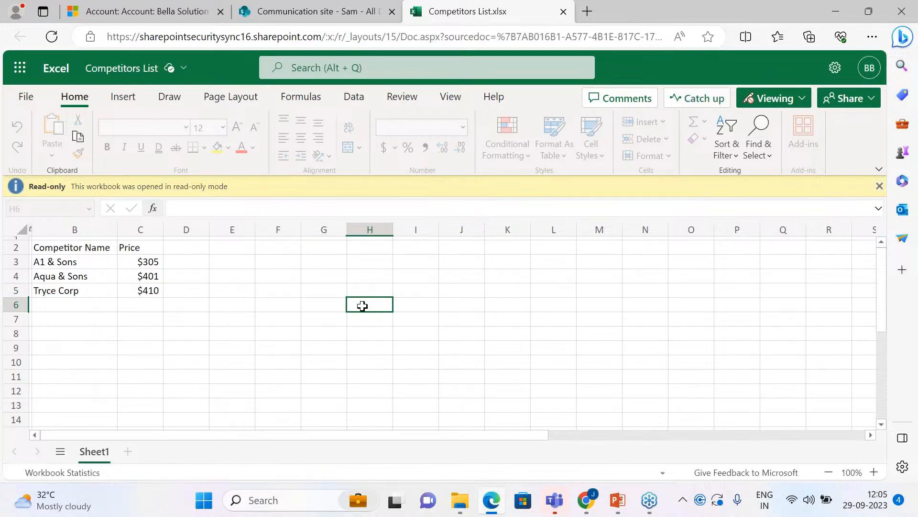
pyautogui.click(391, 284)
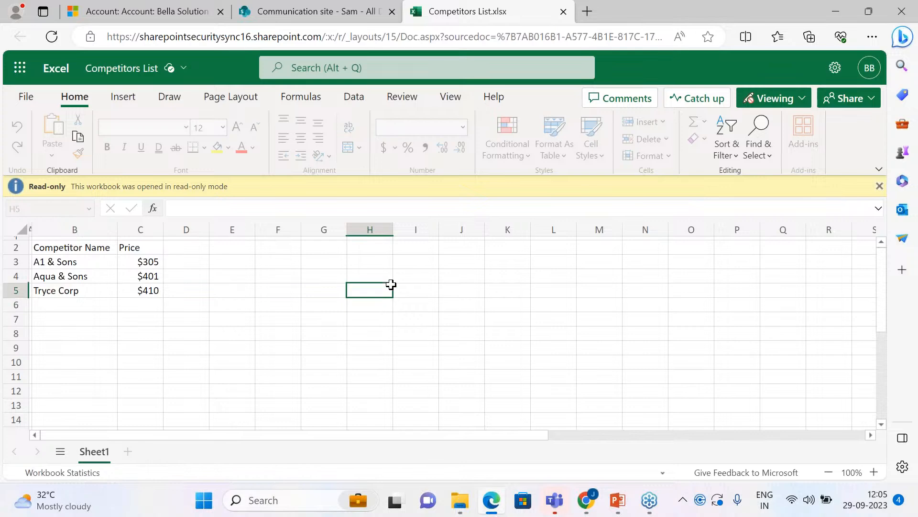
# Step: Compare the Bella Solution account's access with its SharePoint subfolder, and return to the All Accounts list
pyautogui.click(130, 14)
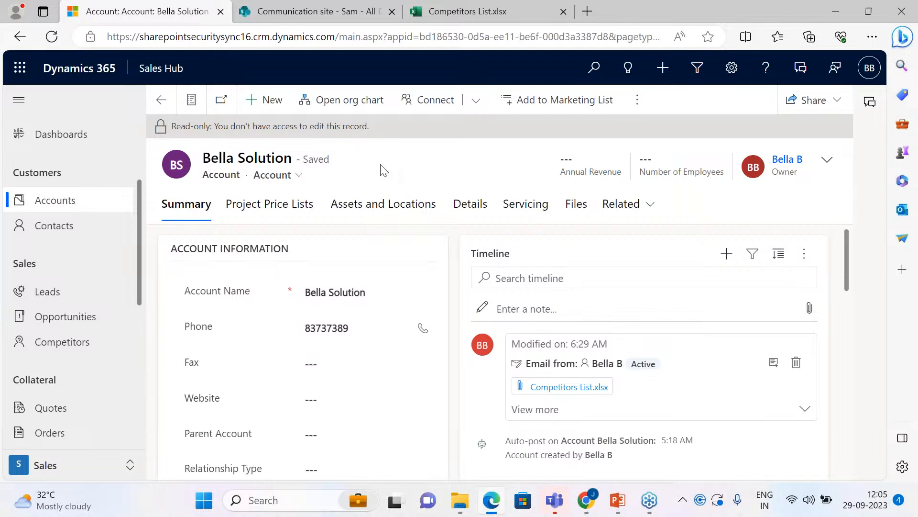
pyautogui.click(279, 13)
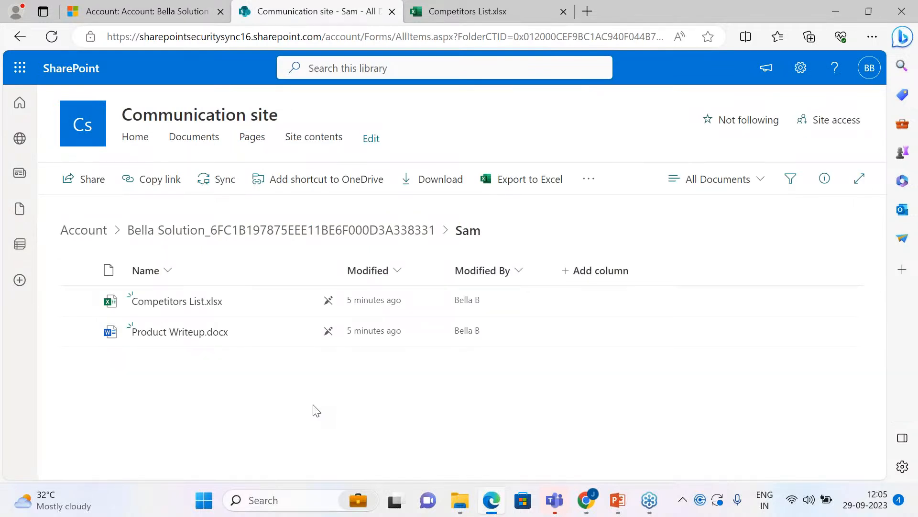
pyautogui.click(182, 13)
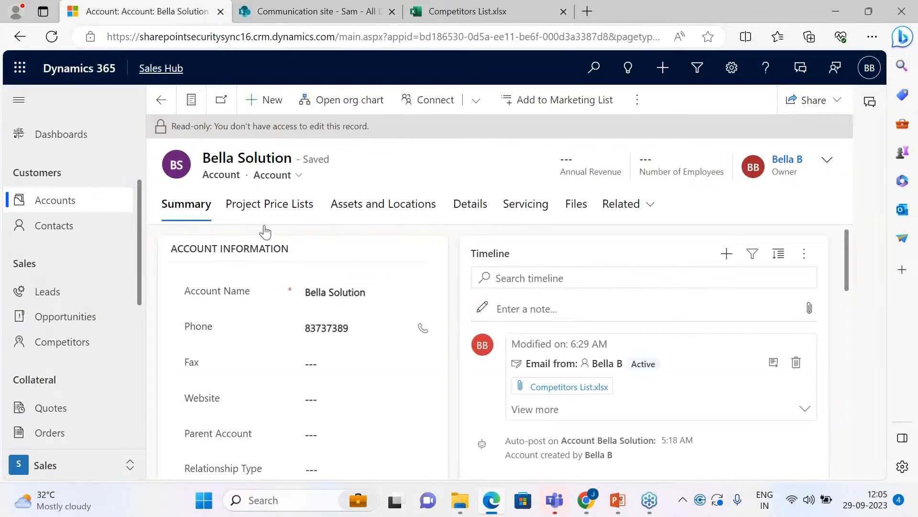
pyautogui.click(161, 99)
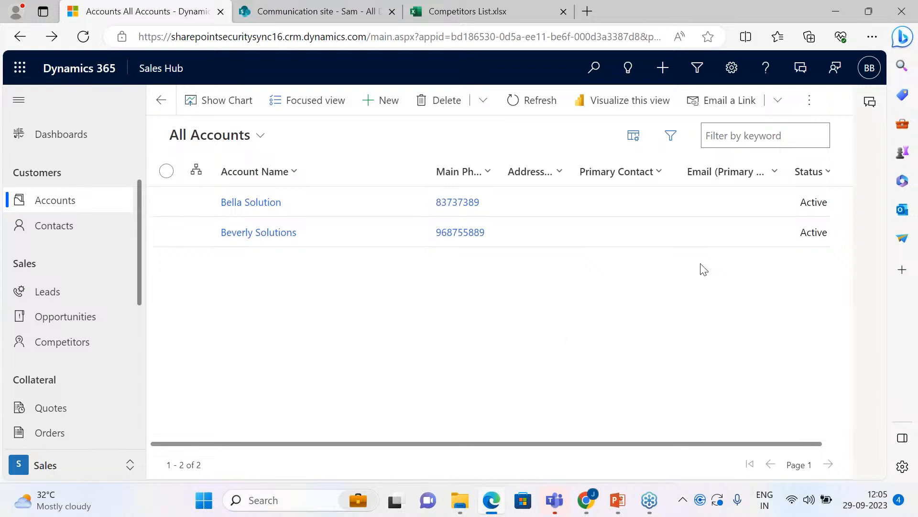
# Step: View the signed-in user's profile card over the All Accounts list to check the identity, and close it
pyautogui.click(870, 67)
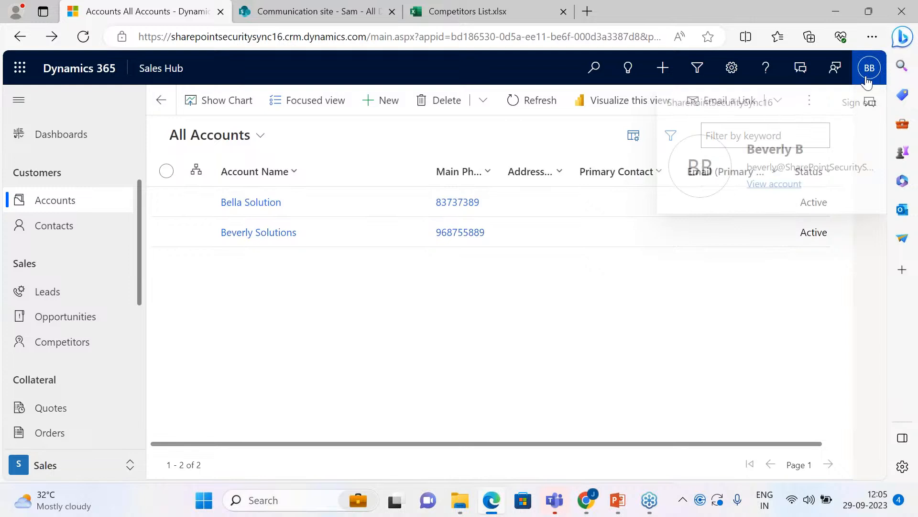
pyautogui.click(690, 301)
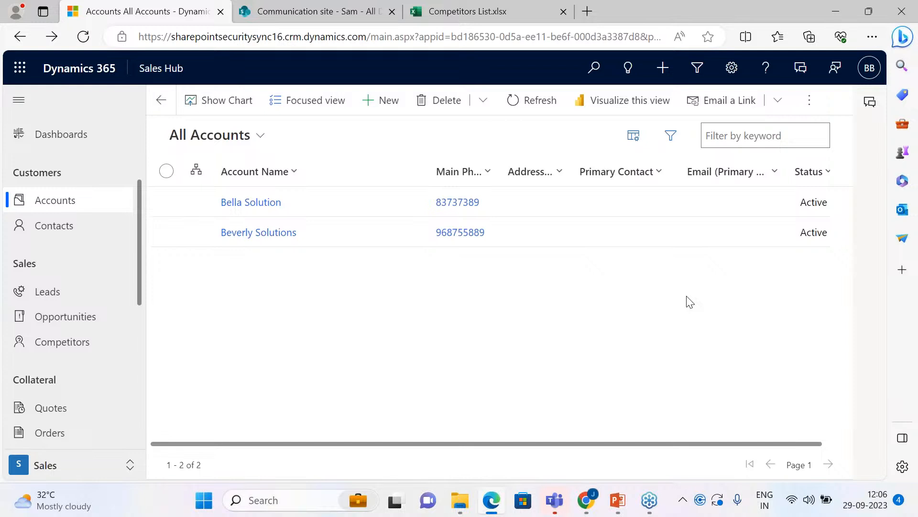
pyautogui.click(867, 67)
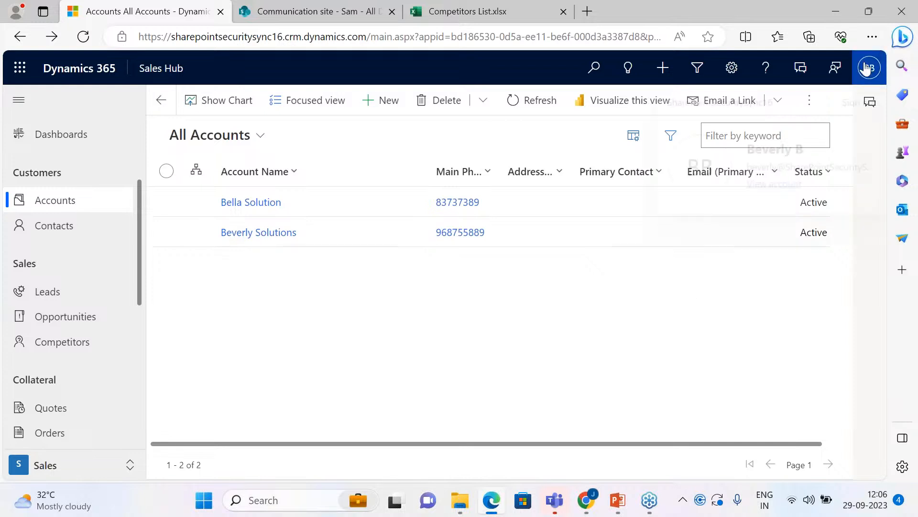
pyautogui.click(735, 312)
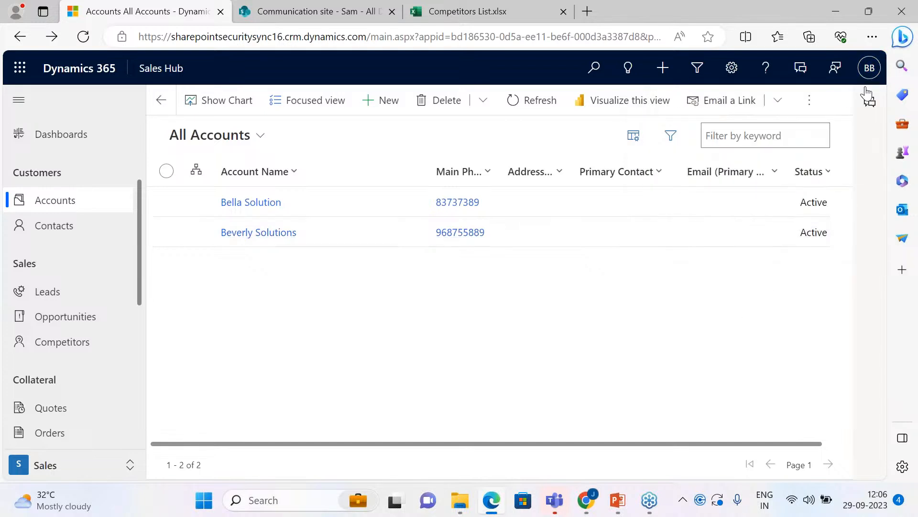
pyautogui.click(869, 69)
pyautogui.click(731, 307)
pyautogui.click(869, 78)
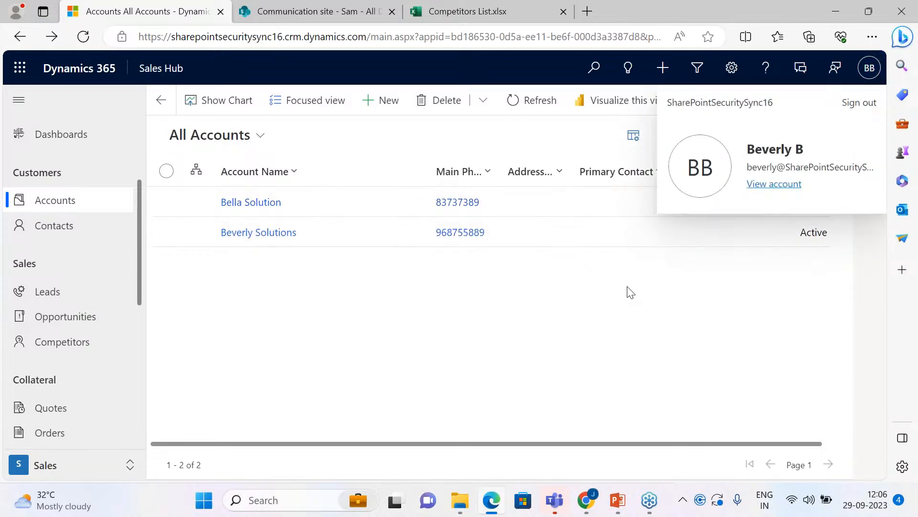
pyautogui.click(634, 325)
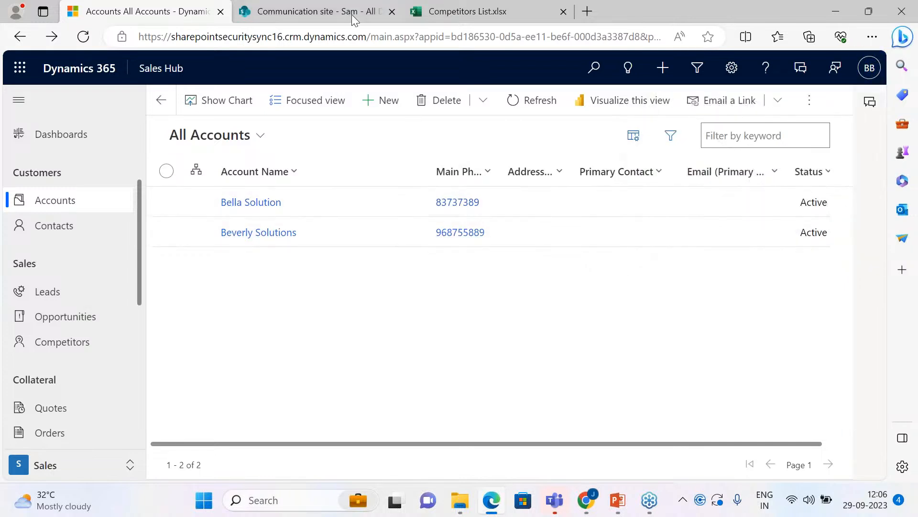
# Step: Check the SharePoint Account library's root for shared folders, and return to the All Accounts list and the signed-in user's profile
pyautogui.click(352, 14)
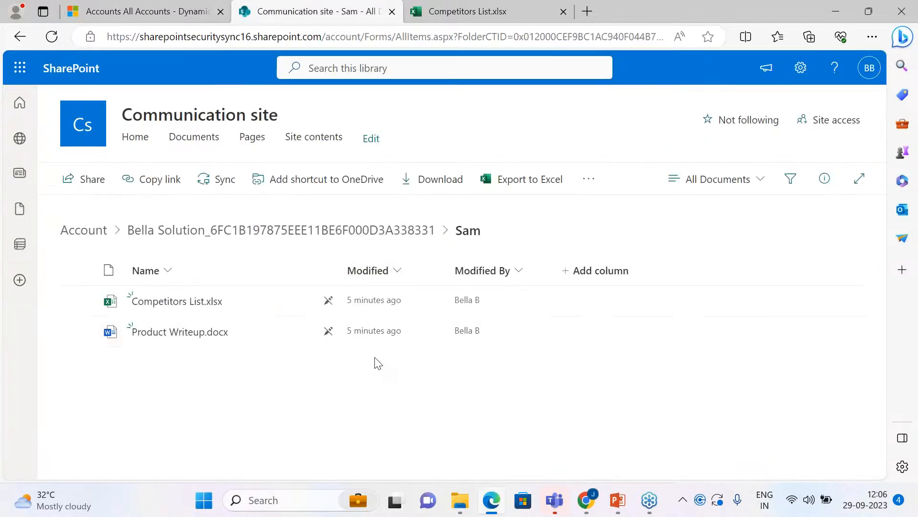
pyautogui.click(98, 235)
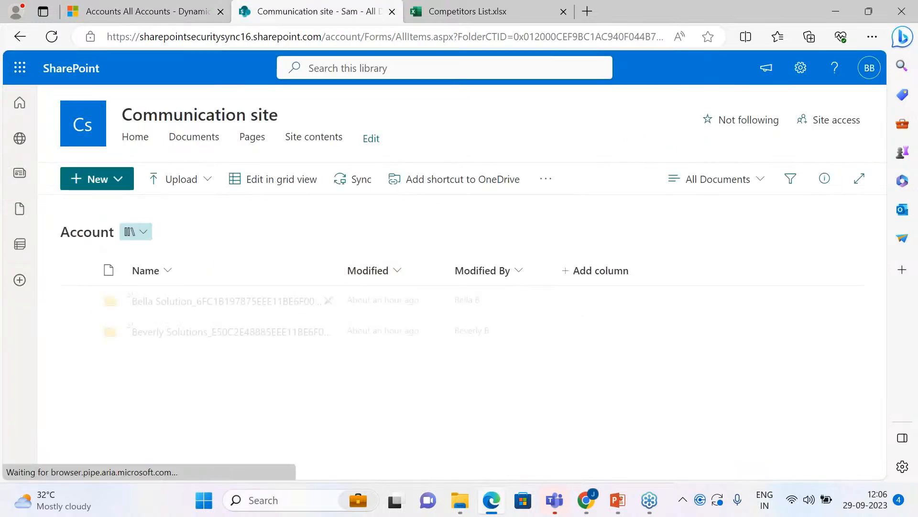
pyautogui.click(99, 14)
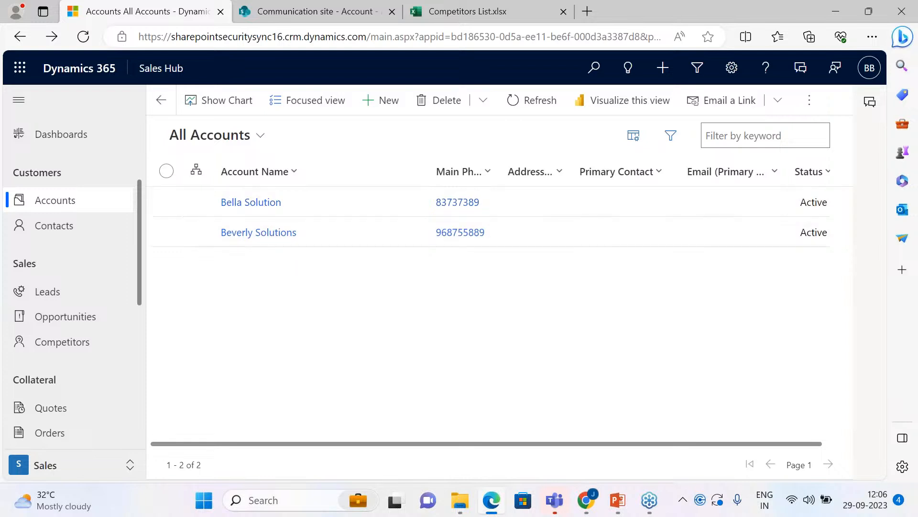
pyautogui.click(870, 68)
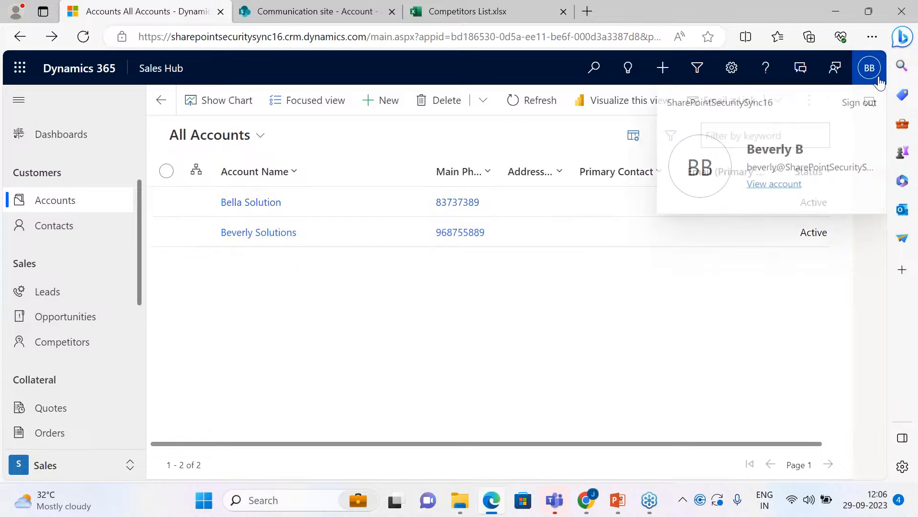
# Step: Switch to the Chrome window with the Manchester Solution account, close the Attach2Dynamics dialog, and open Advanced Settings
pyautogui.click(586, 500)
pyautogui.click(526, 433)
pyautogui.click(152, 14)
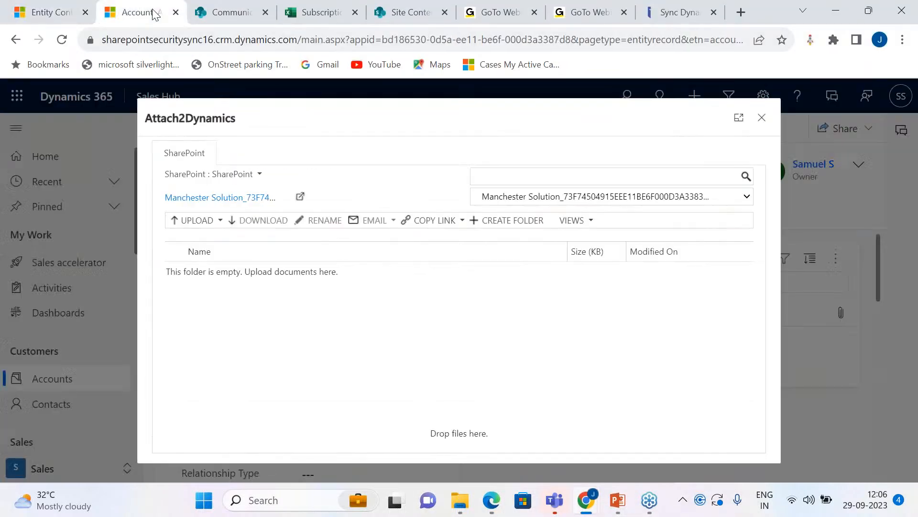
pyautogui.click(761, 117)
pyautogui.click(763, 95)
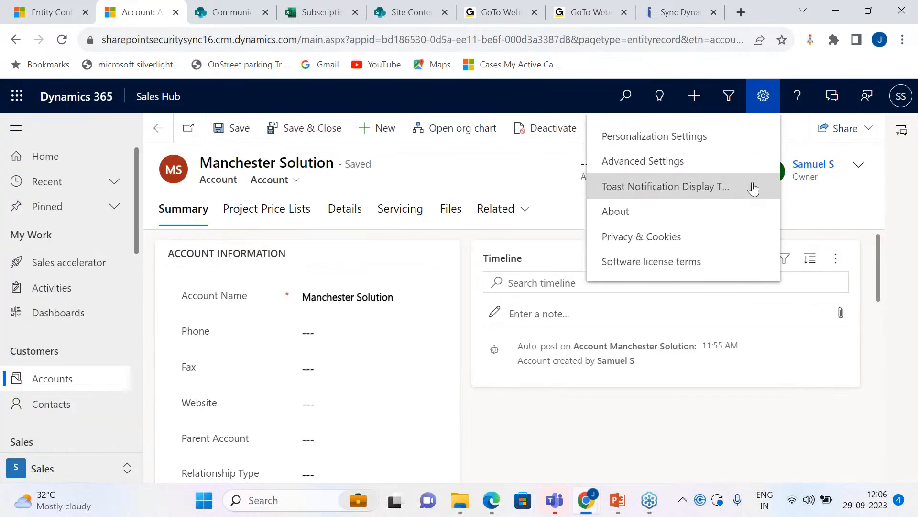
pyautogui.click(684, 158)
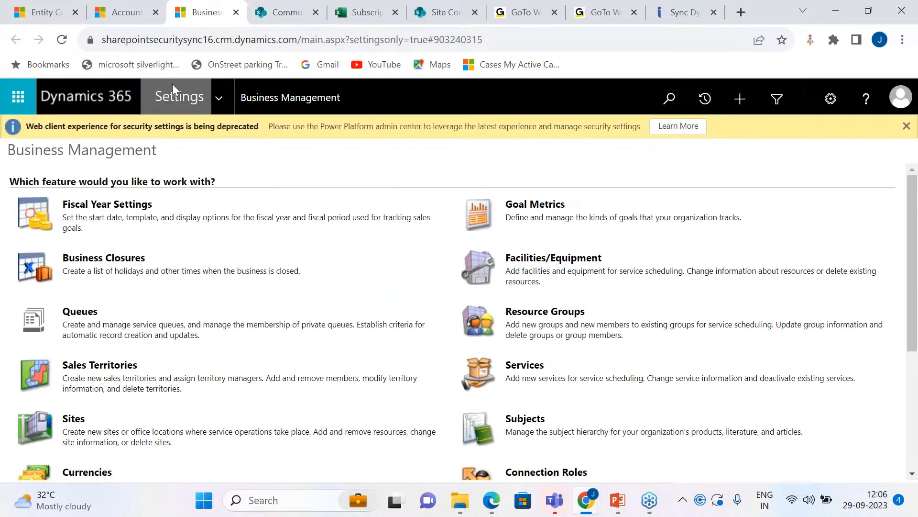
# Step: Open the Security area's Users list and show the Enabled Users view filtered to names starting with B
pyautogui.click(224, 99)
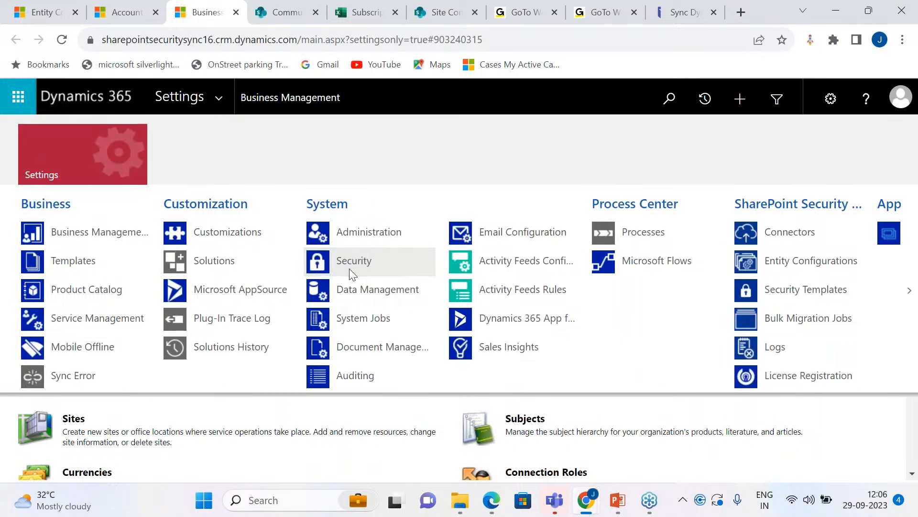
pyautogui.click(349, 268)
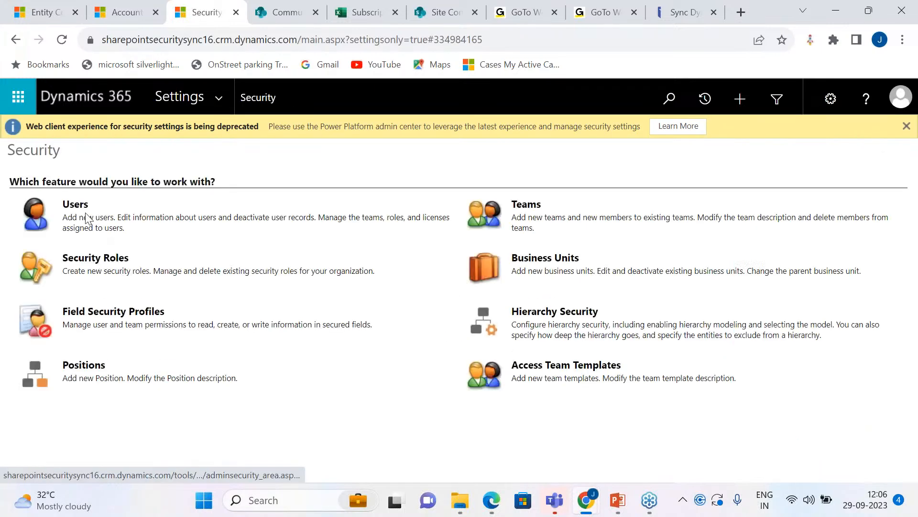
pyautogui.click(87, 219)
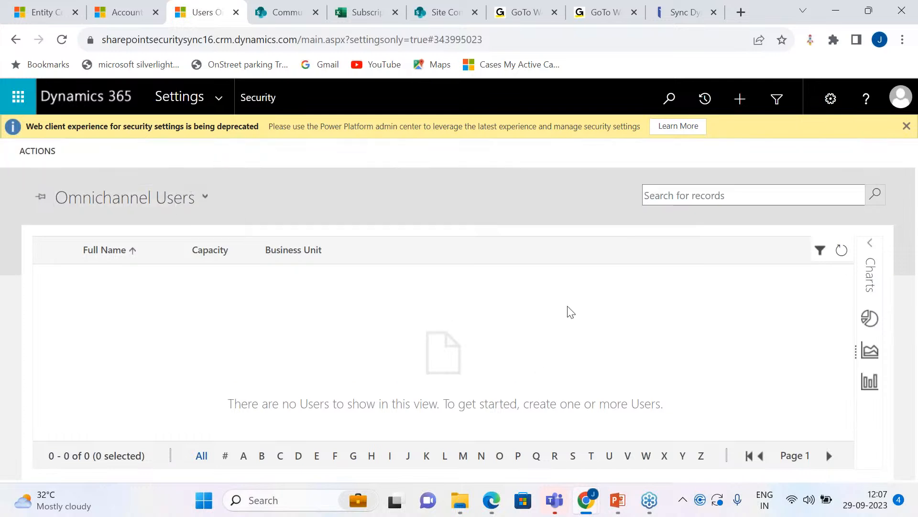
pyautogui.click(205, 196)
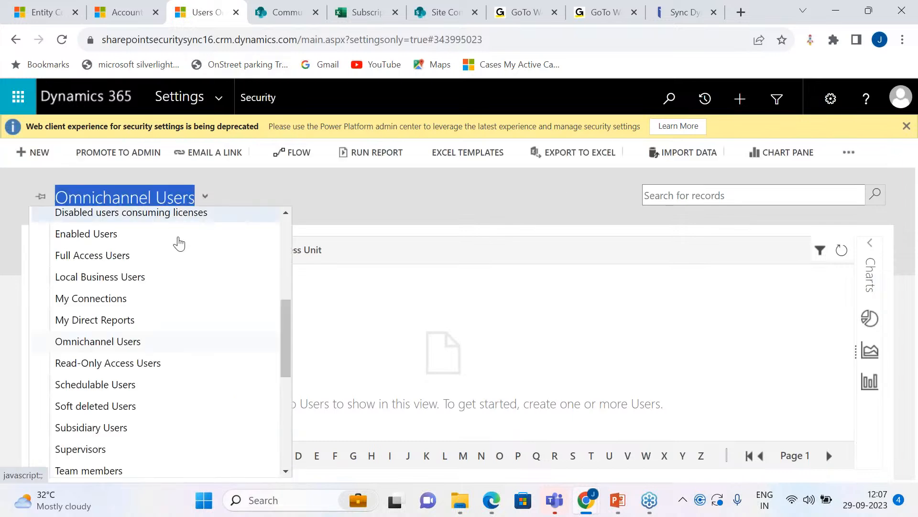
pyautogui.click(178, 238)
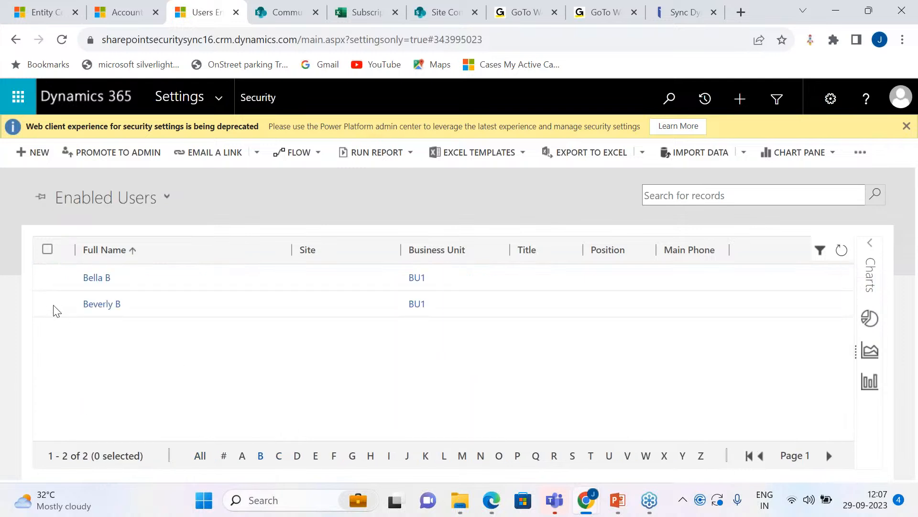
# Step: Assign the Sales Manager role to the second listed BU1 user, and return to the Manchester Solution account
pyautogui.click(47, 304)
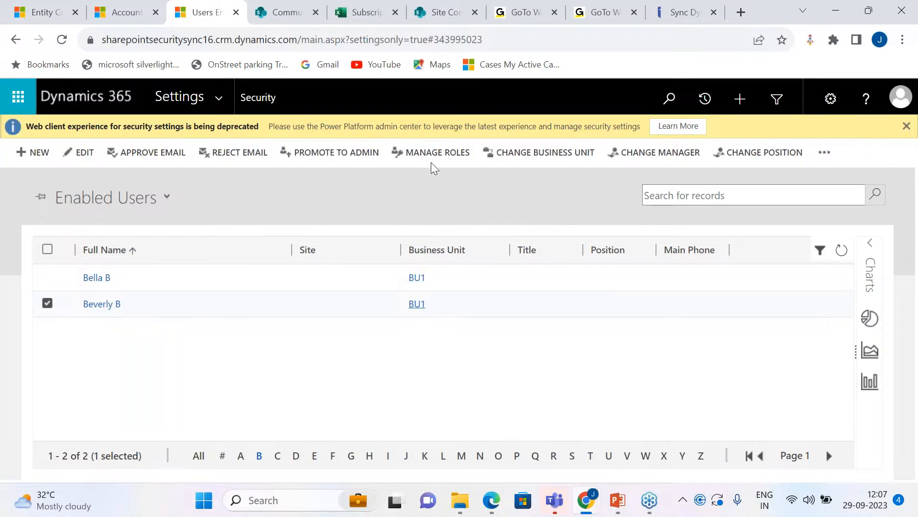
pyautogui.click(436, 153)
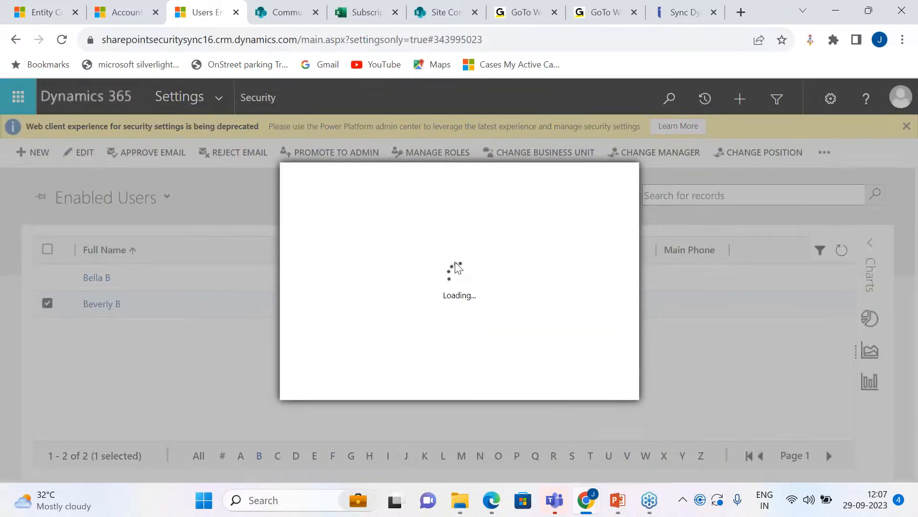
pyautogui.scroll(-1, 425, 323)
pyautogui.scroll(-15, 412, 310)
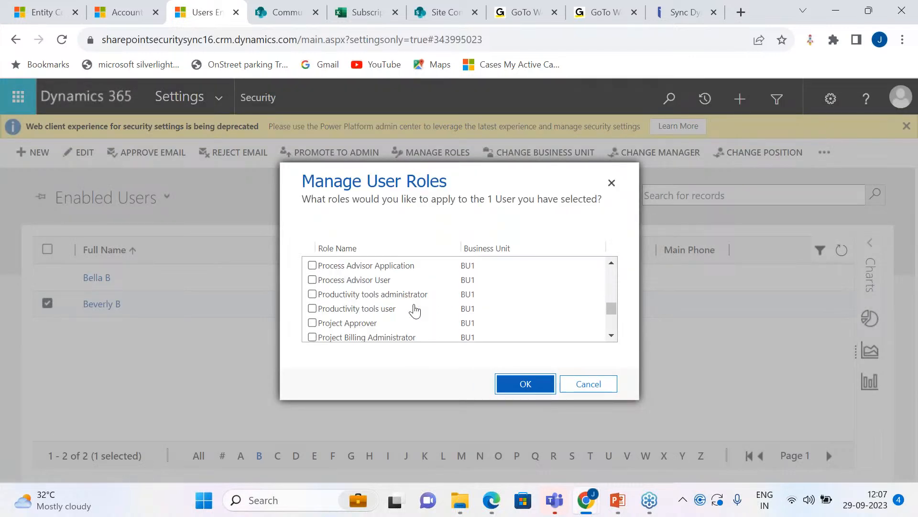
pyautogui.scroll(2, 382, 306)
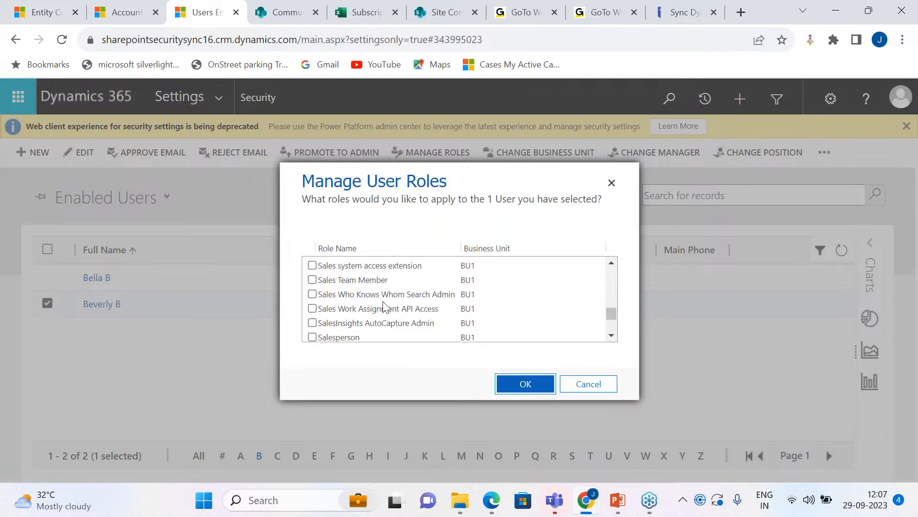
pyautogui.scroll(-2, 382, 307)
pyautogui.scroll(-2, 385, 307)
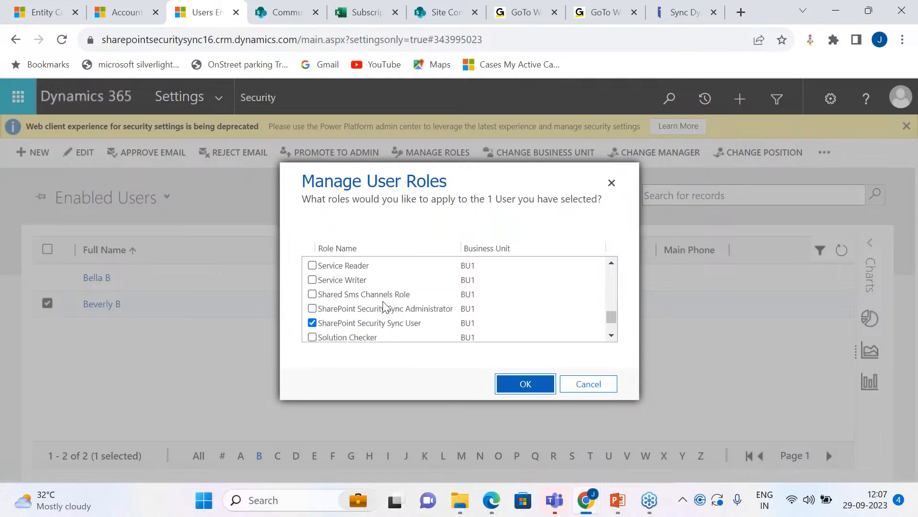
pyautogui.scroll(-1, 386, 307)
pyautogui.scroll(3, 385, 307)
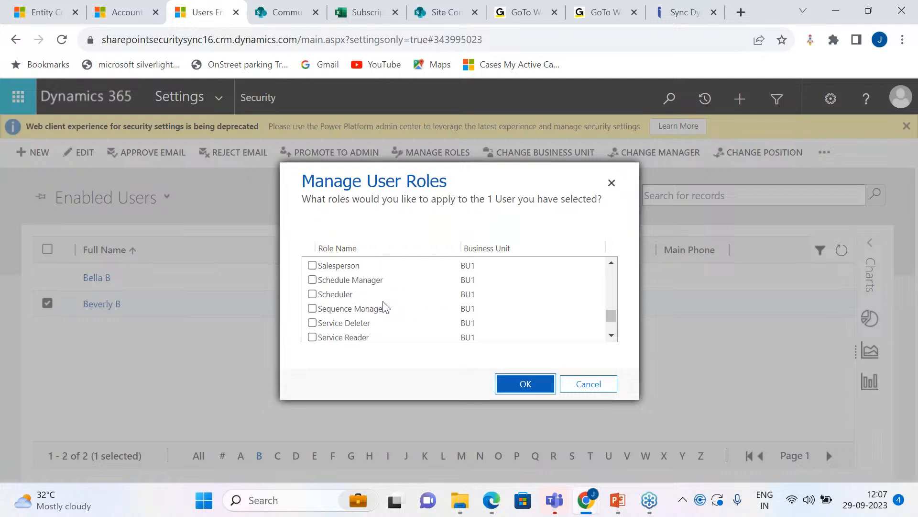
pyautogui.scroll(4, 386, 309)
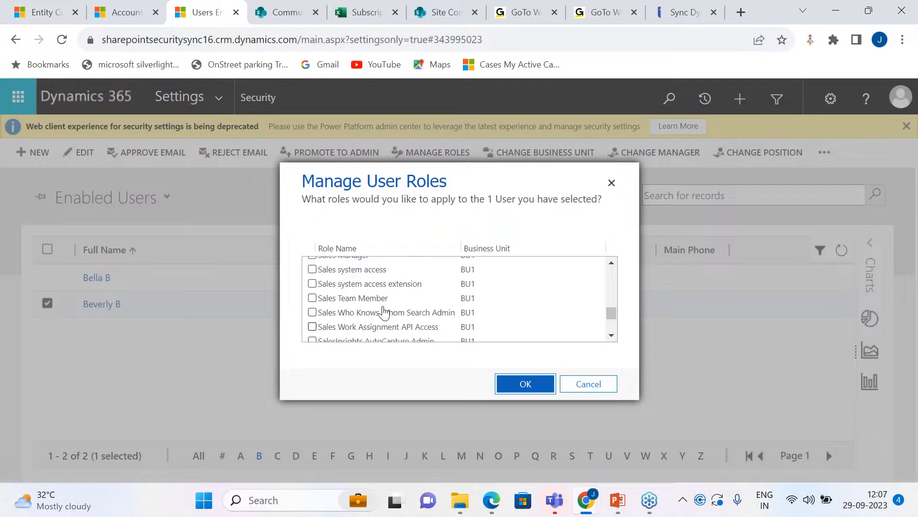
pyautogui.click(313, 308)
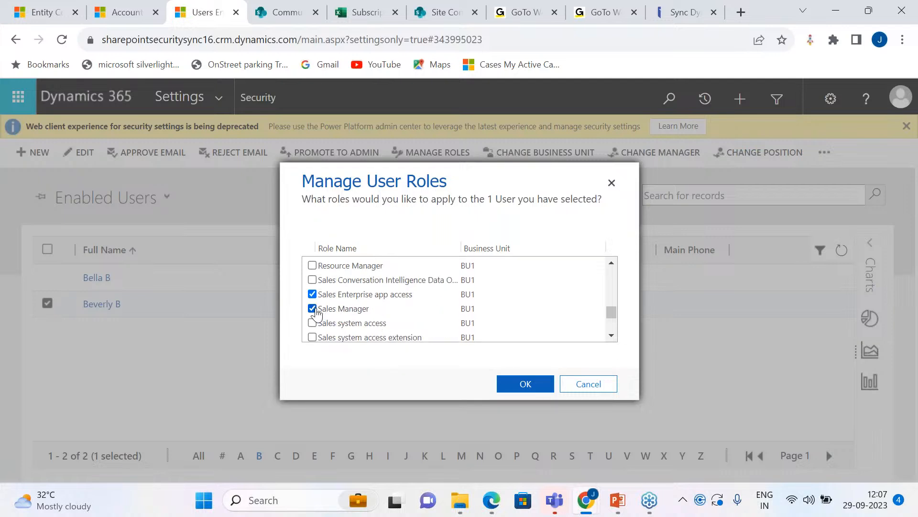
pyautogui.click(534, 387)
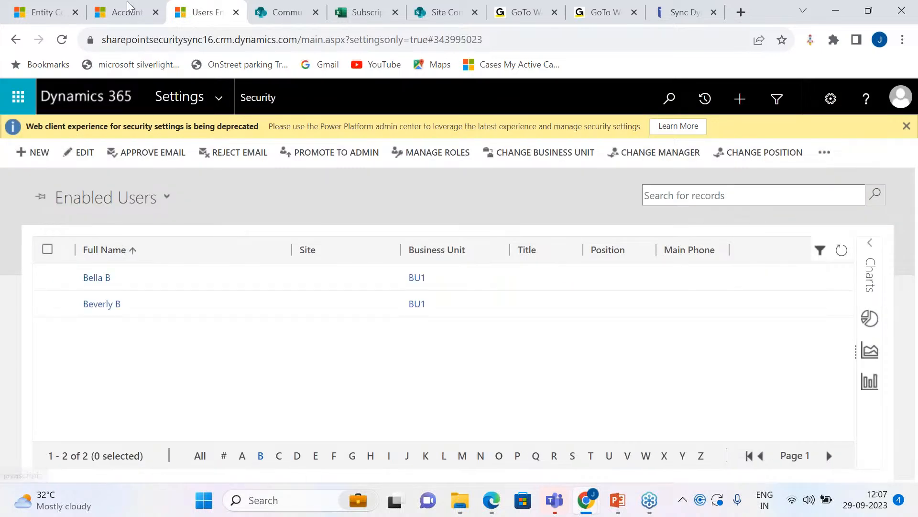
pyautogui.click(123, 12)
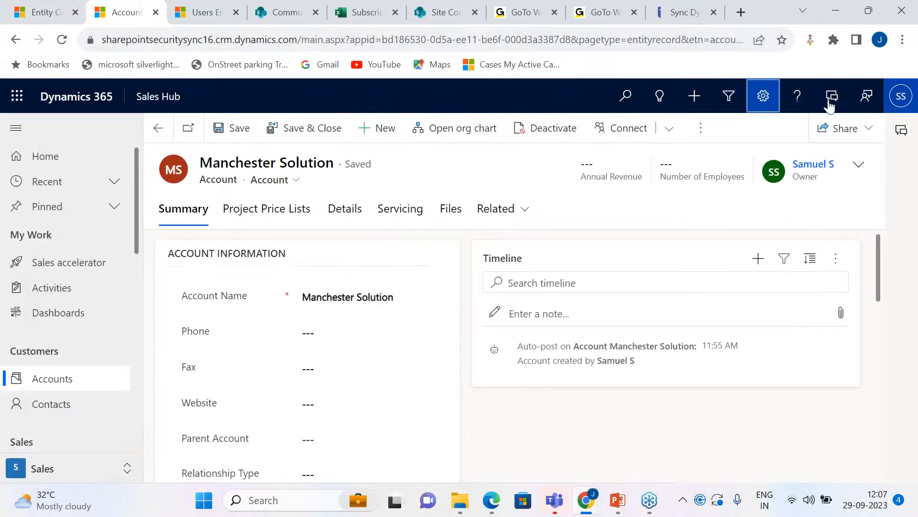
# Step: Show the Accounts list in the All Accounts view, and open the SharePoint Communication site's Site contents
pyautogui.click(121, 378)
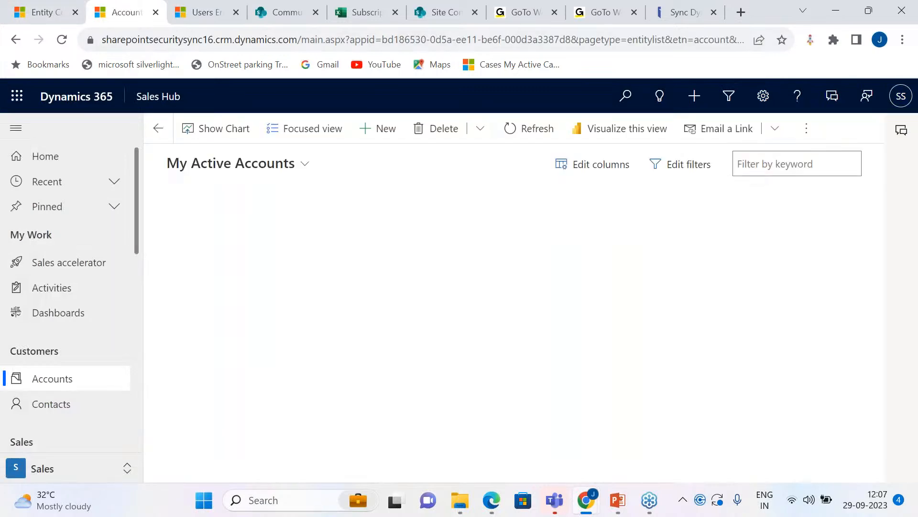
pyautogui.click(907, 103)
pyautogui.click(411, 164)
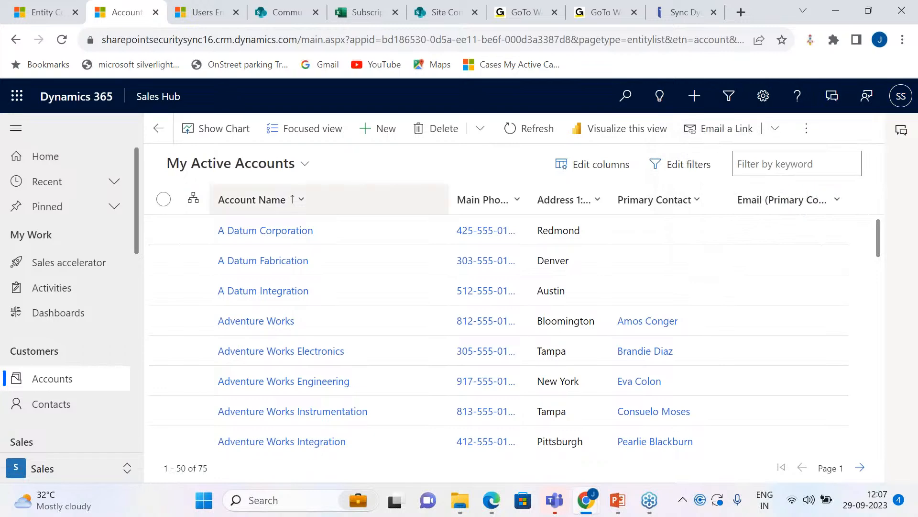
pyautogui.scroll(-5, 314, 335)
pyautogui.scroll(5, 313, 326)
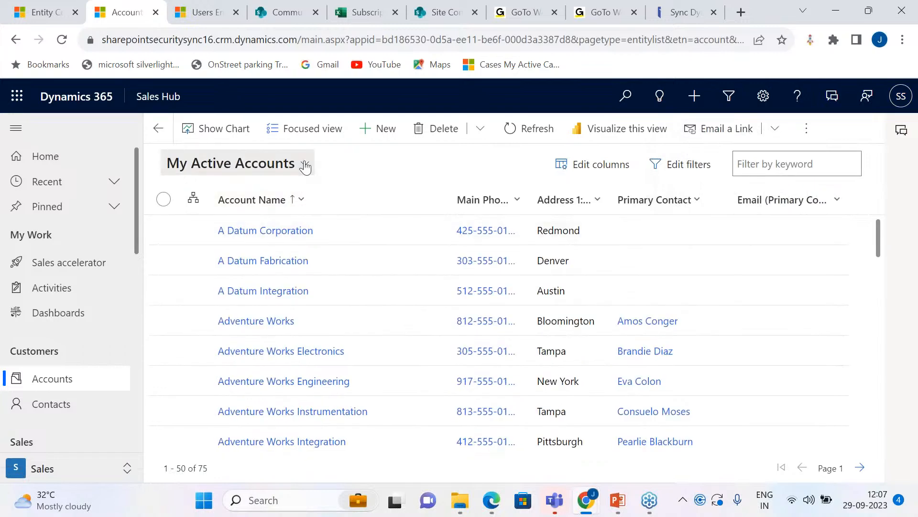
pyautogui.click(304, 163)
pyautogui.click(376, 296)
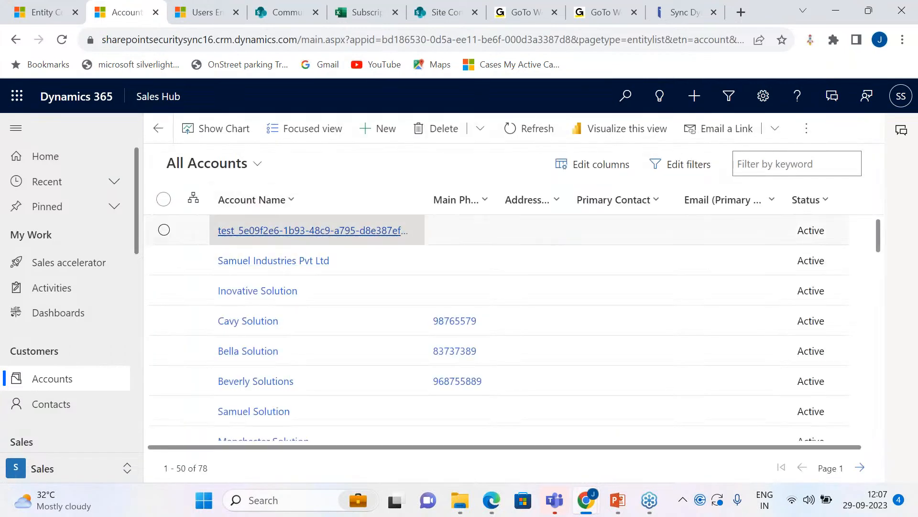
pyautogui.click(279, 8)
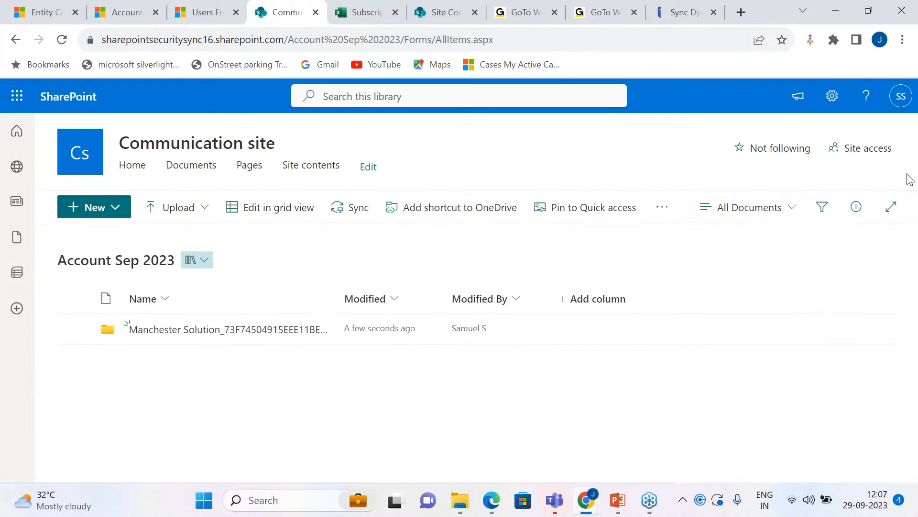
pyautogui.click(308, 165)
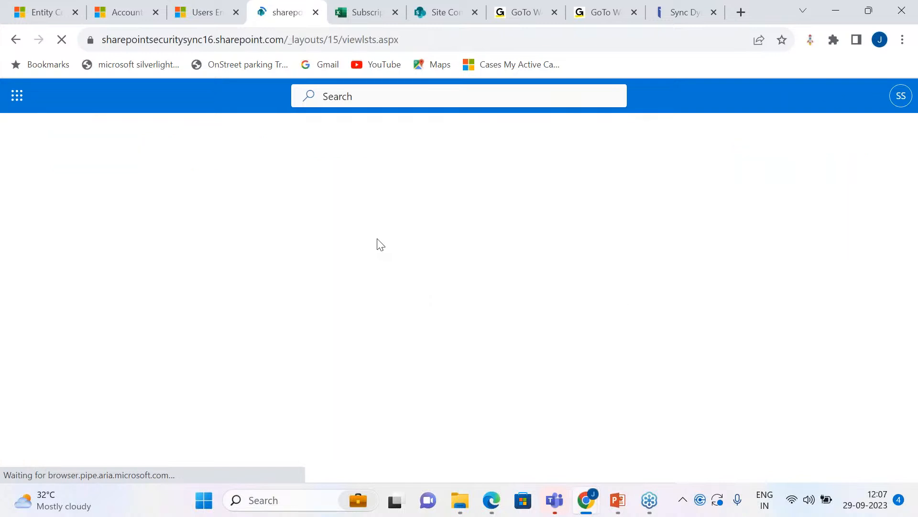
# Step: Switch to the Edge window, check the signed-in user's profile, and refresh the All Accounts list and the SharePoint Account library to check access
pyautogui.click(492, 500)
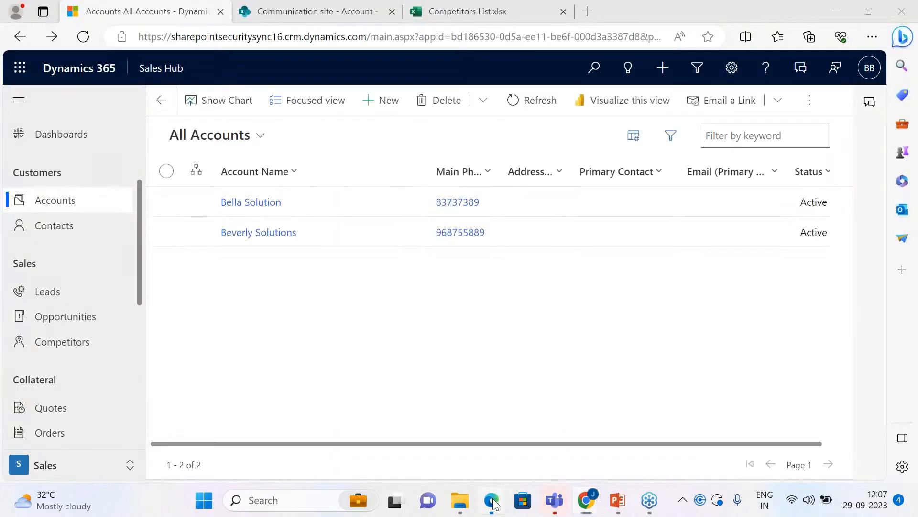
pyautogui.click(869, 68)
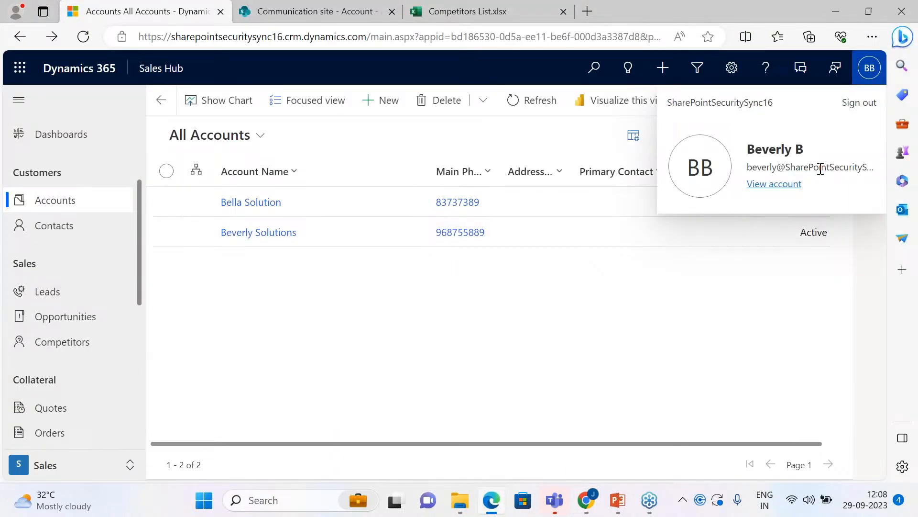
pyautogui.click(544, 334)
pyautogui.click(521, 103)
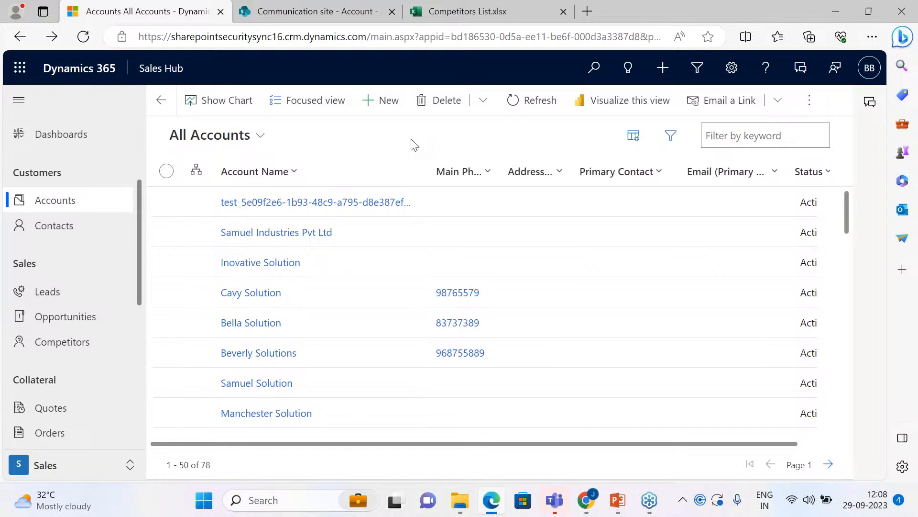
pyautogui.click(306, 11)
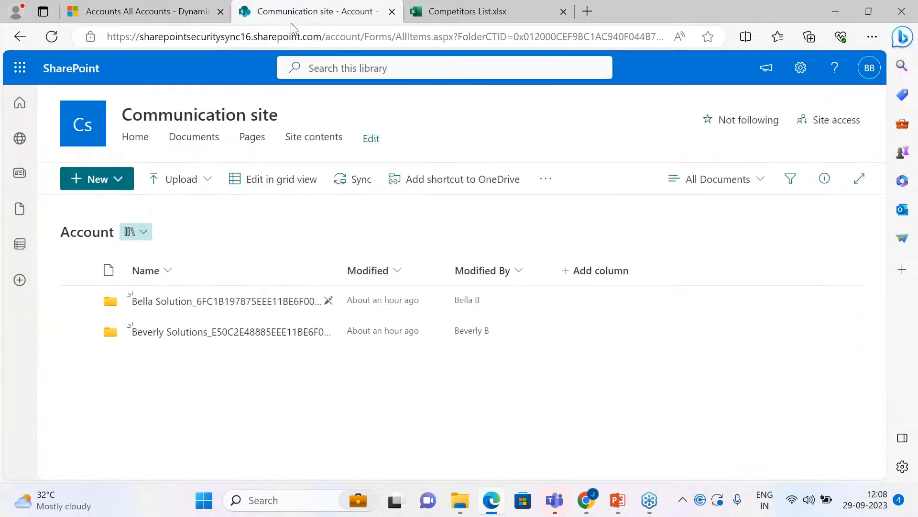
pyautogui.click(52, 40)
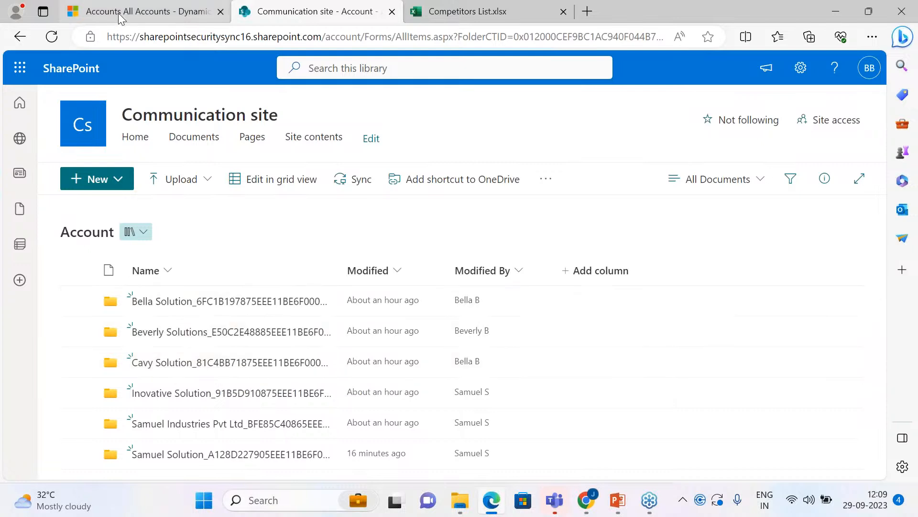
# Step: Return to the Chrome window with Site Contents and open the account - SharePoint entity configuration
pyautogui.moveTo(587, 500)
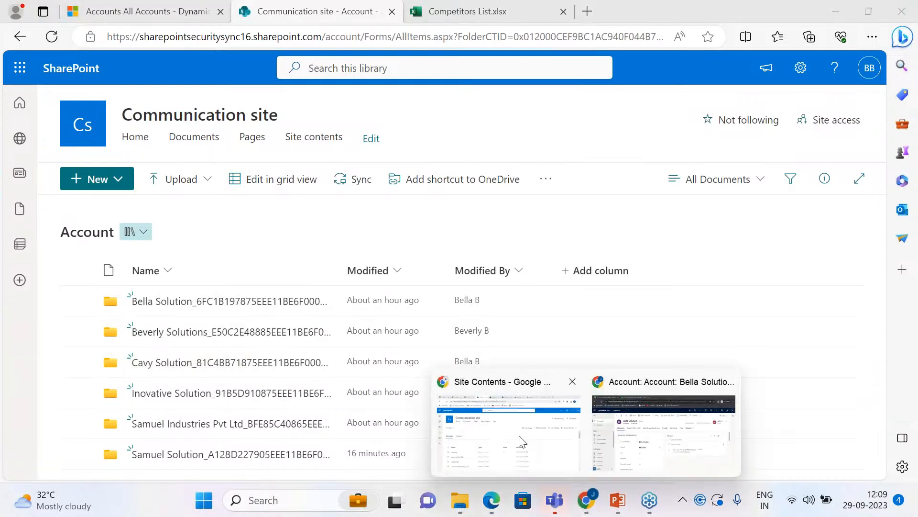
pyautogui.click(519, 437)
pyautogui.click(55, 12)
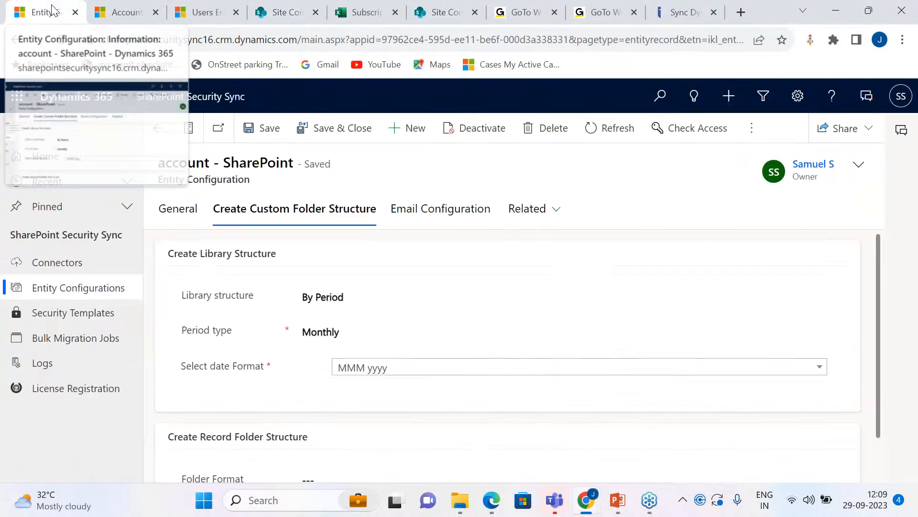